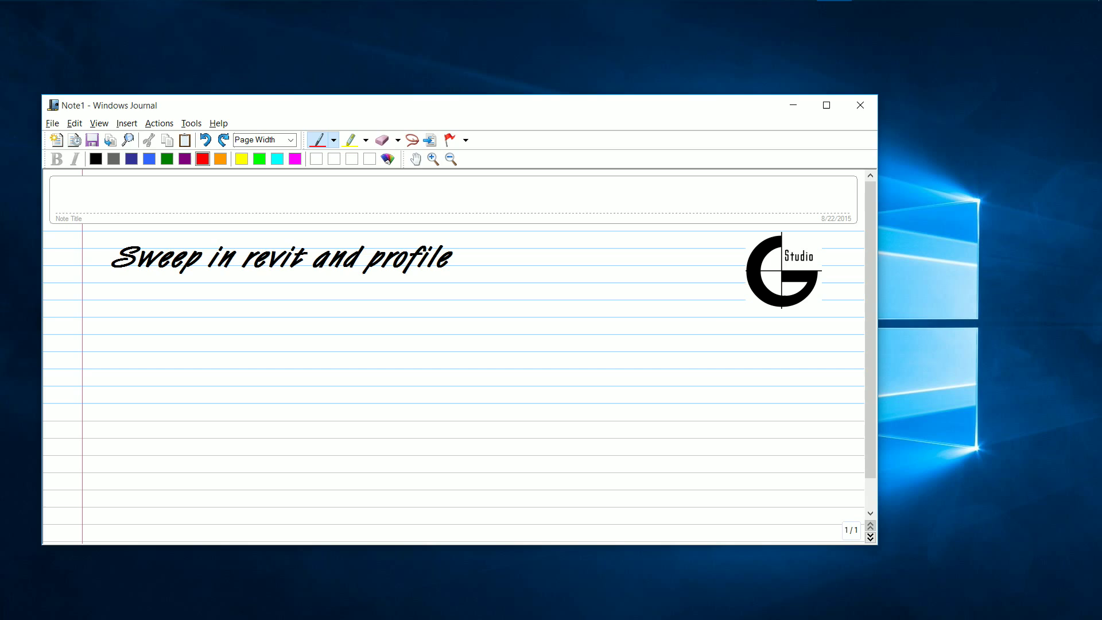
- Bring up the Google Earth street photo of the Riyadh glass tower and look up along it
click(795, 16)
mouse_move(713, 386)
mouse_down()
mouse_move(766, 333)
mouse_move(620, 443)
mouse_up()
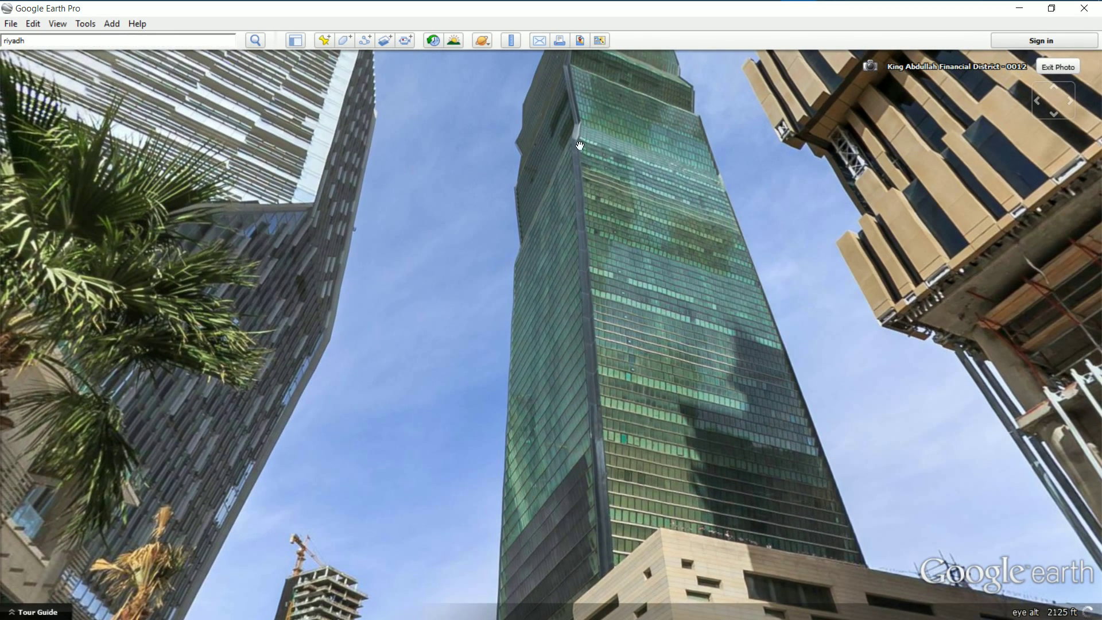
- Tilt the Street View photo to follow the tower's facade, then minimize Google Earth
scroll(615, 236, up, 2)
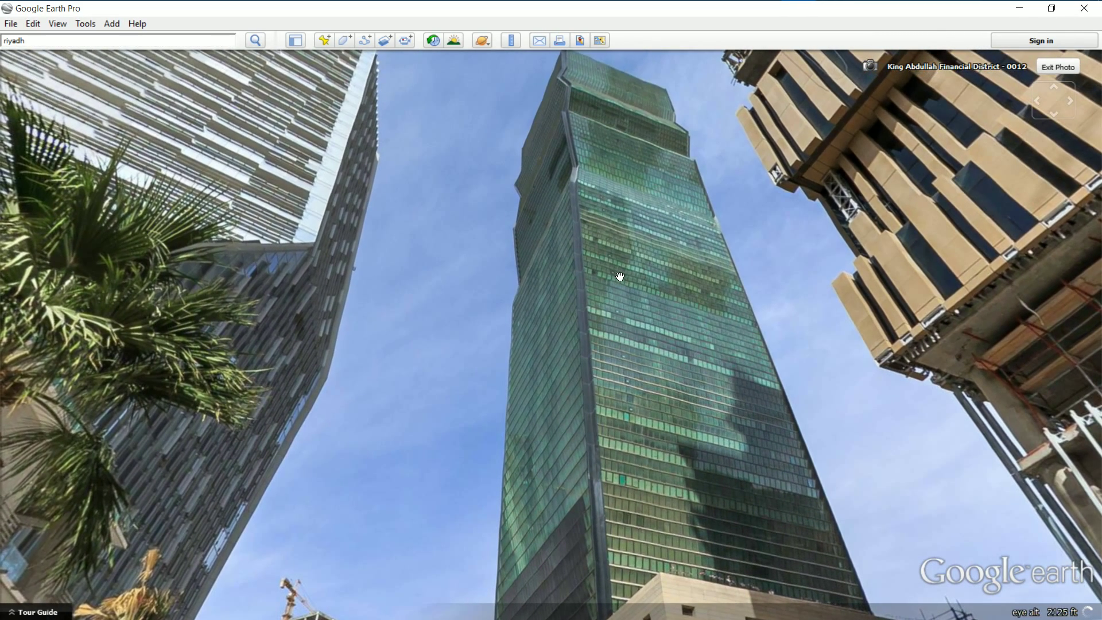
click(721, 398)
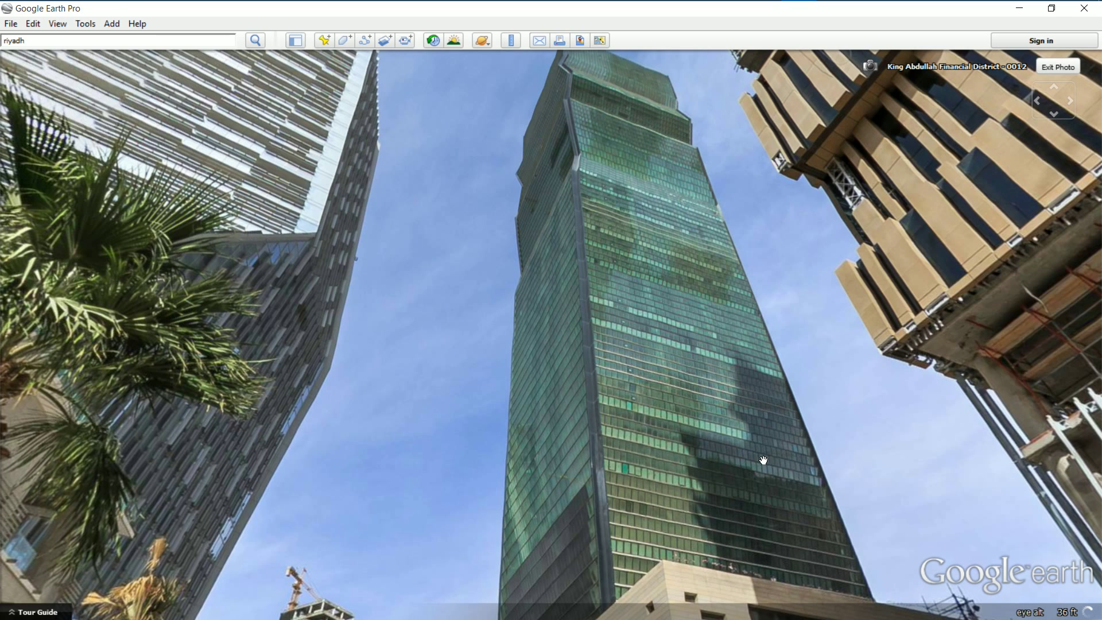
drag(699, 476, 698, 492)
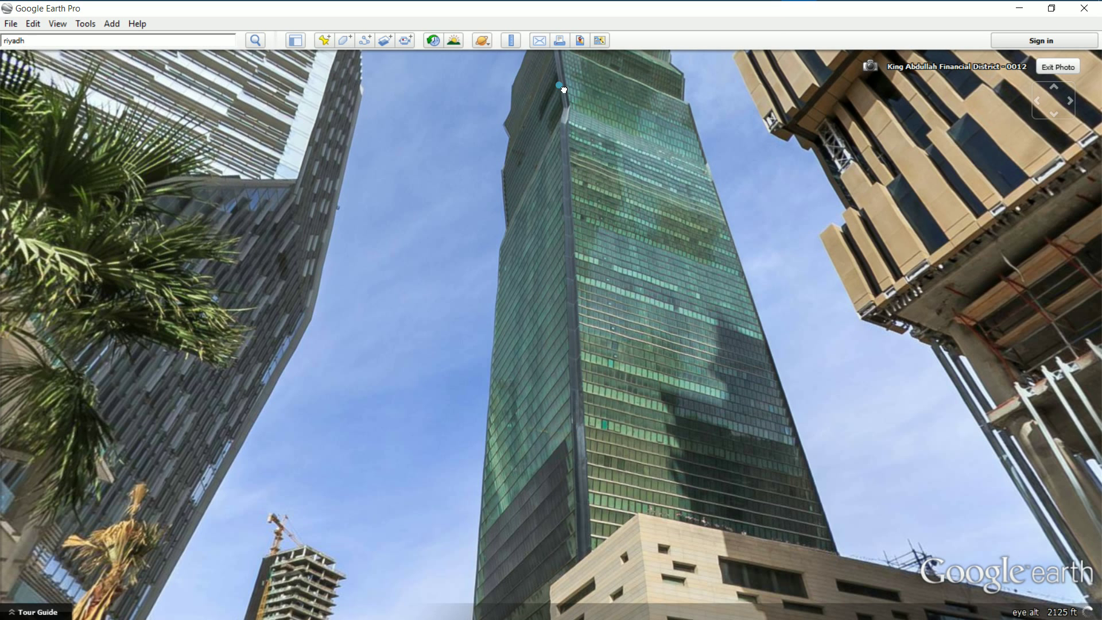
drag(561, 88, 558, 195)
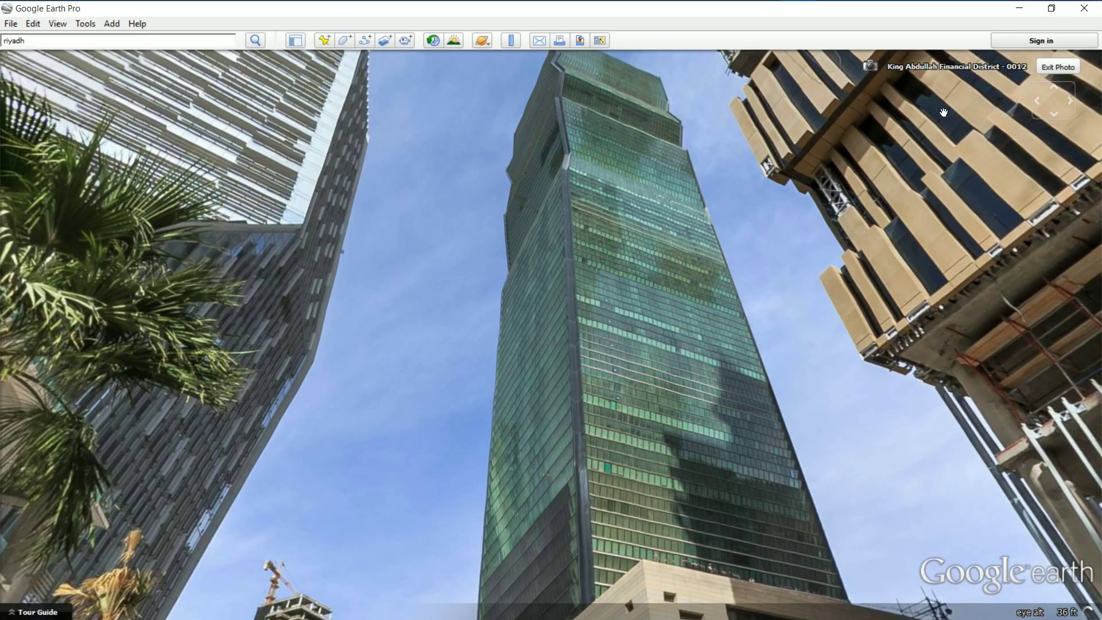
click(1019, 9)
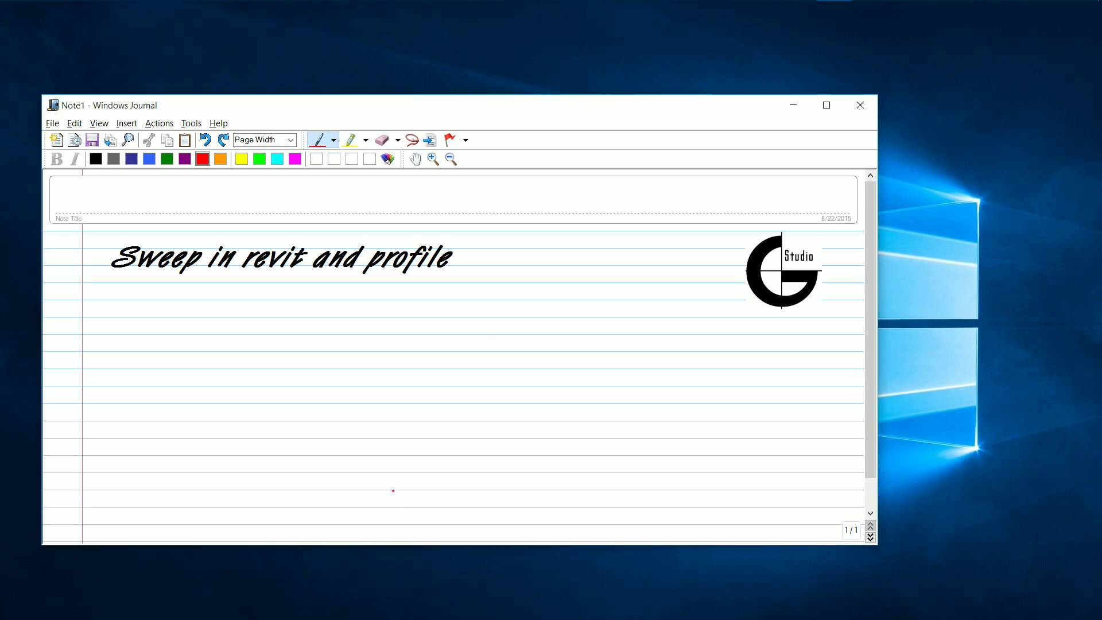
- Circle 'Sweep' and 'profile' in red and sketch a zigzag path line
drag(102, 244, 191, 279)
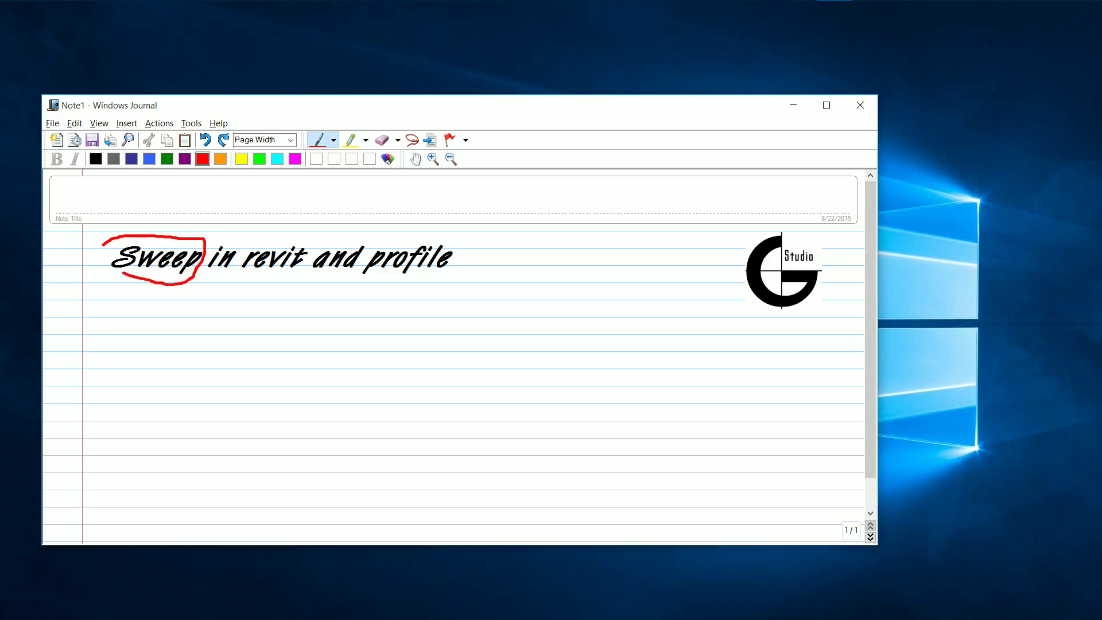
drag(191, 279, 101, 240)
mouse_move(583, 248)
mouse_down()
mouse_move(552, 308)
mouse_move(559, 380)
mouse_move(539, 402)
mouse_move(555, 531)
mouse_up()
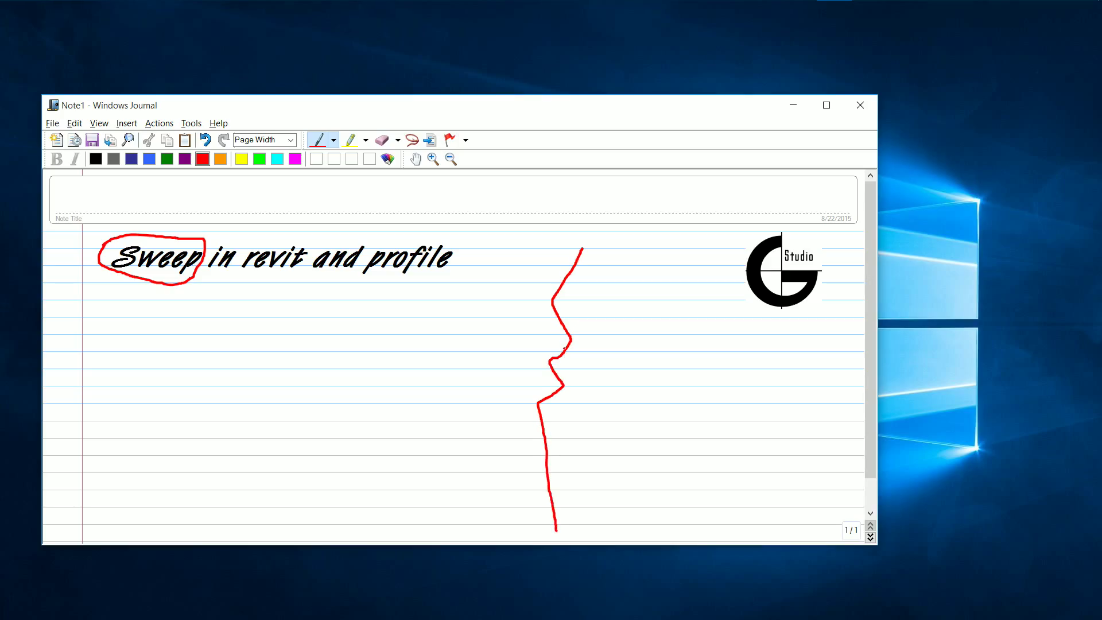
mouse_move(462, 247)
mouse_down()
mouse_move(422, 237)
mouse_move(360, 274)
mouse_move(447, 247)
mouse_move(443, 237)
mouse_up()
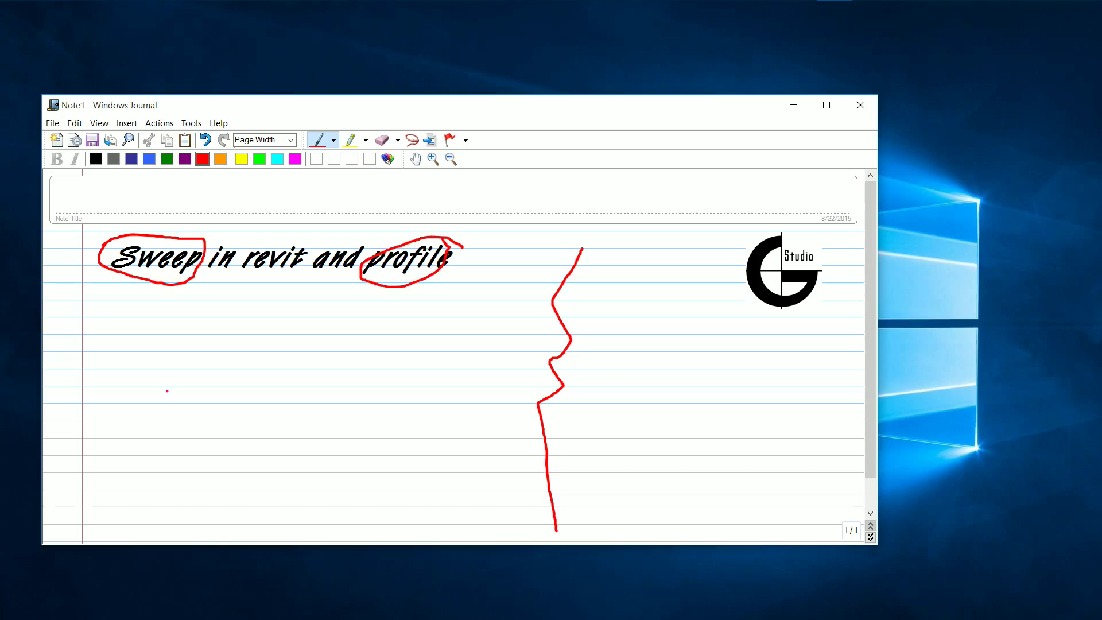
- Sketch bracket and I profiles, an arrow to the path, and an arc linking Sweep to profile
mouse_move(159, 394)
mouse_down()
mouse_move(165, 350)
mouse_move(236, 352)
mouse_move(232, 395)
mouse_up()
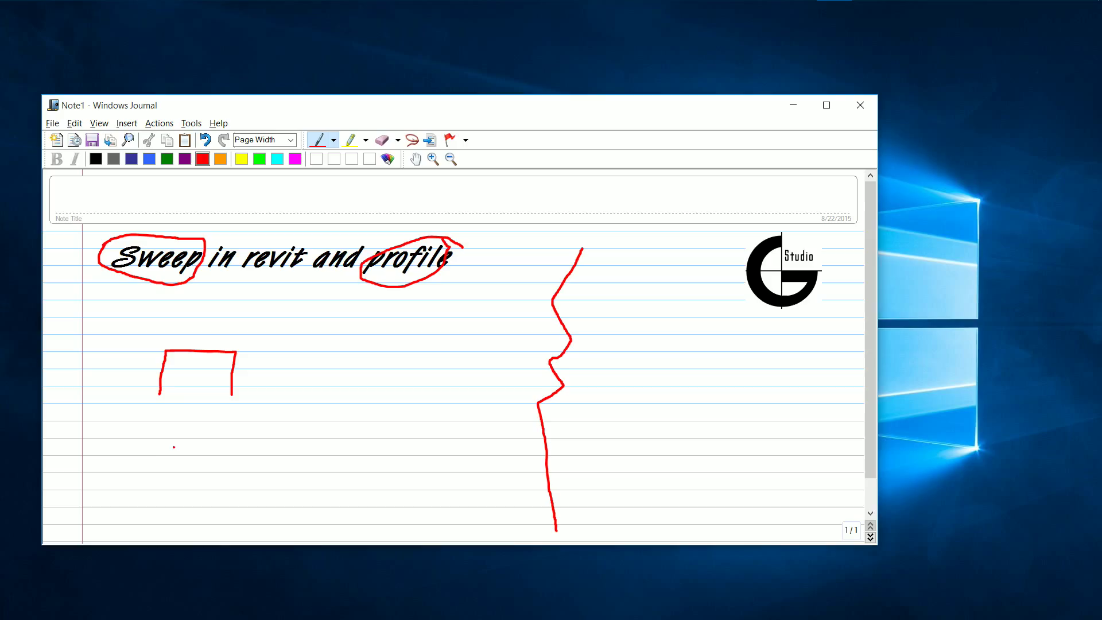
mouse_move(161, 439)
mouse_down()
mouse_move(224, 429)
mouse_move(232, 472)
mouse_up()
mouse_move(294, 386)
mouse_down()
mouse_move(293, 457)
mouse_move(308, 457)
mouse_up()
mouse_move(277, 386)
mouse_down()
mouse_move(324, 384)
mouse_move(258, 386)
mouse_up()
drag(306, 457, 320, 454)
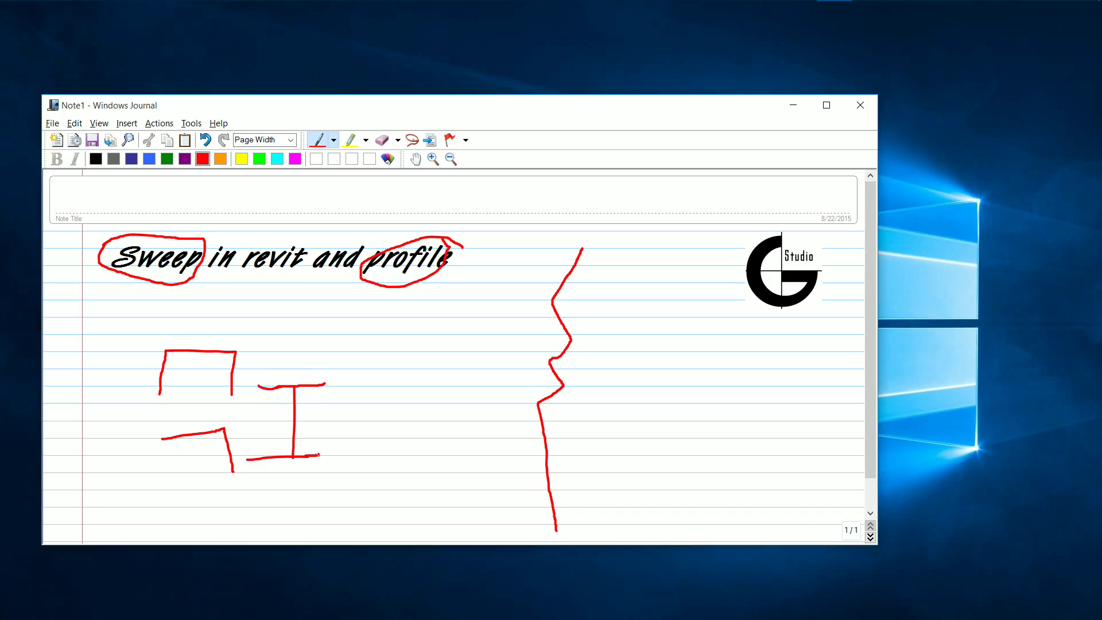
mouse_move(321, 415)
mouse_down()
mouse_move(525, 304)
mouse_move(518, 336)
mouse_up()
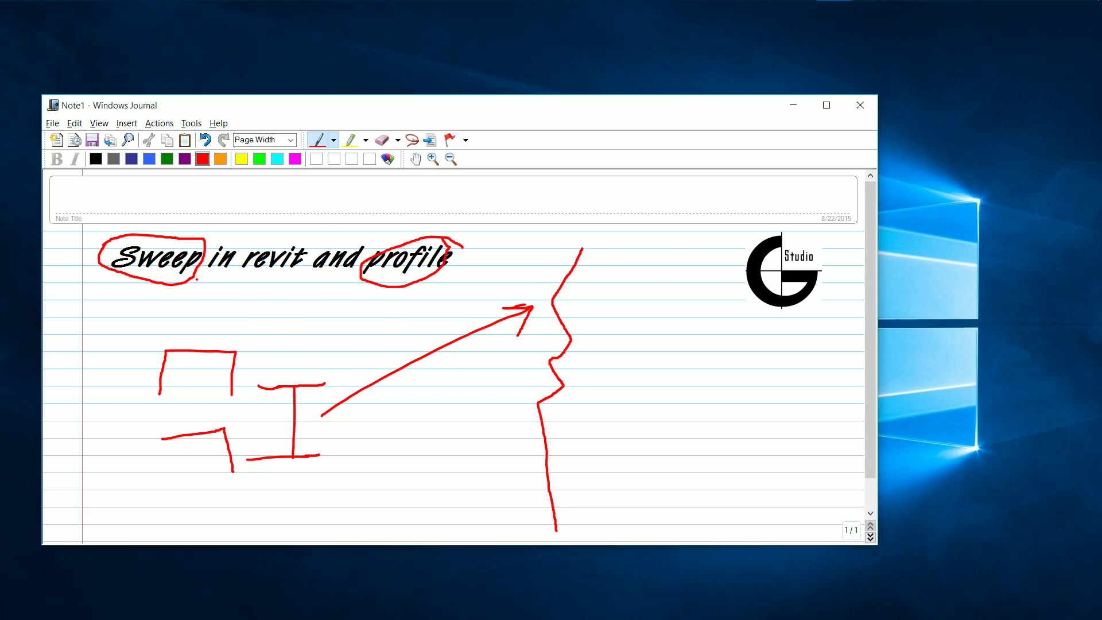
mouse_move(166, 248)
mouse_down()
mouse_move(347, 229)
mouse_move(373, 243)
mouse_move(342, 250)
mouse_up()
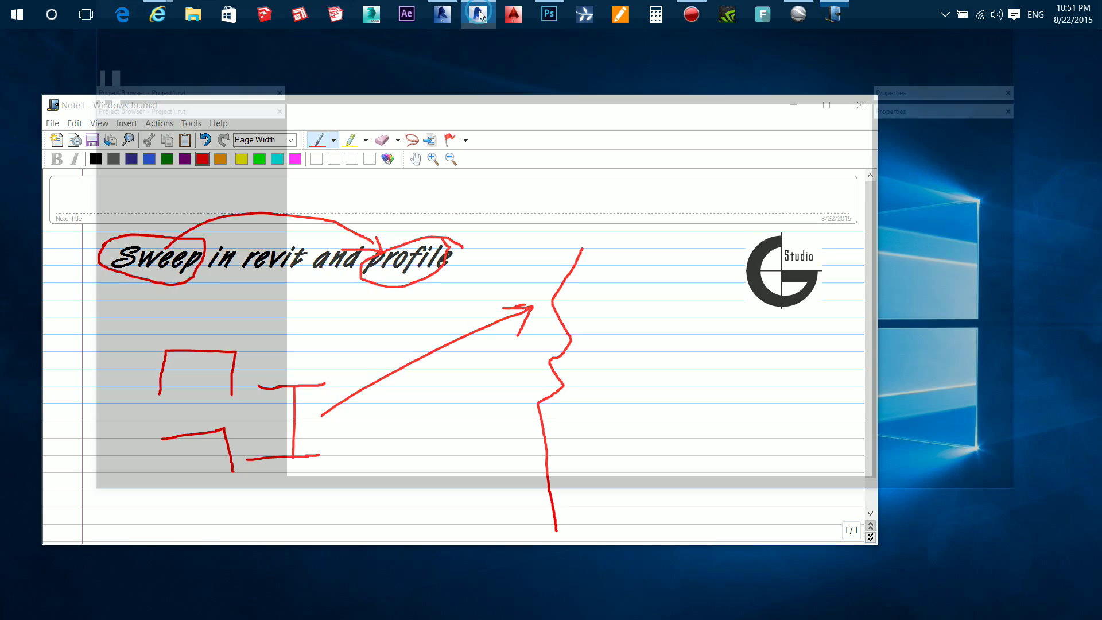
- In the Revit project, select the tower mass and set the 3D view to Shaded
click(478, 14)
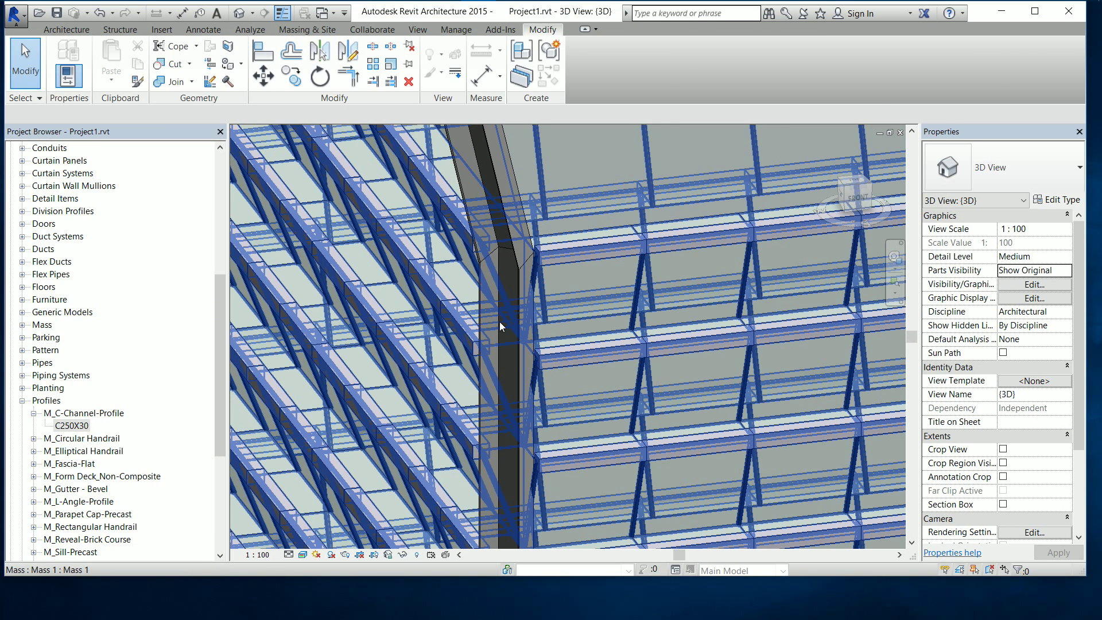
click(499, 324)
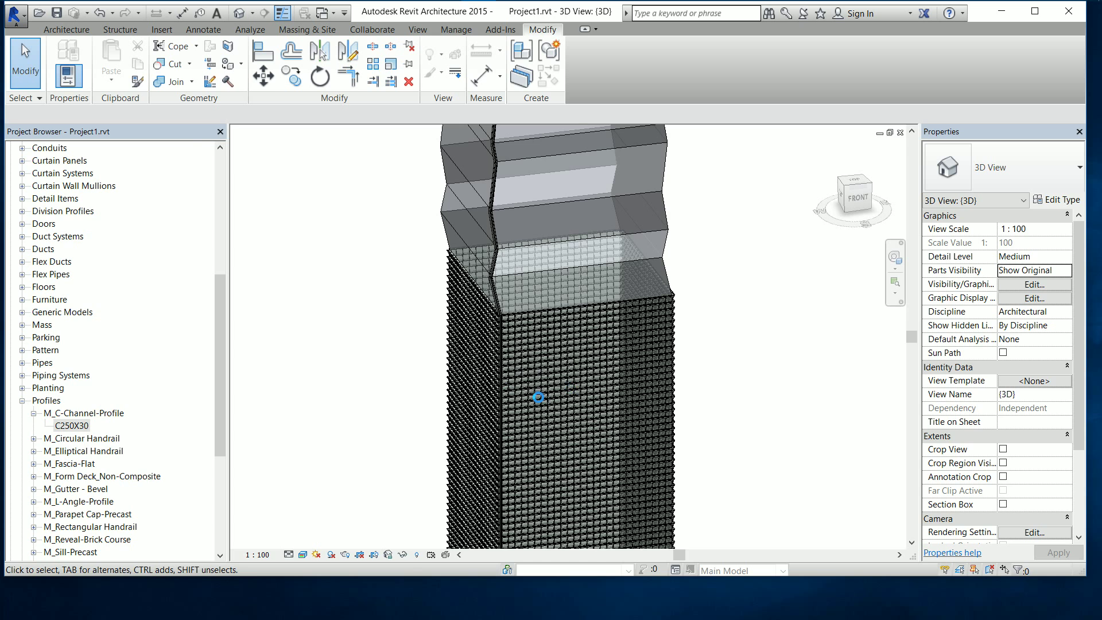
click(535, 393)
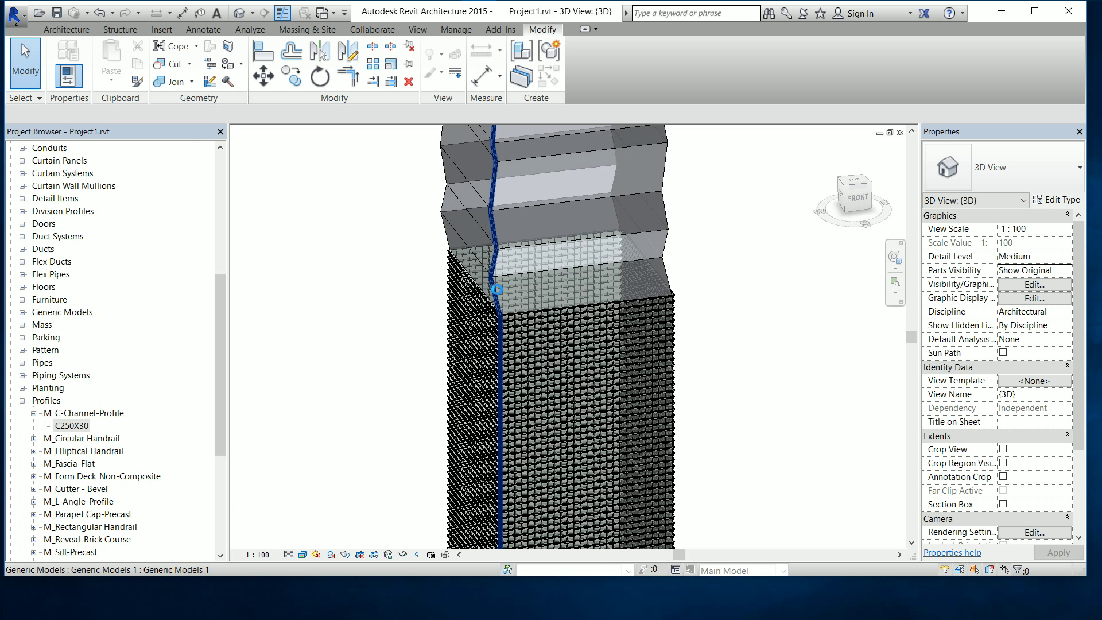
click(492, 249)
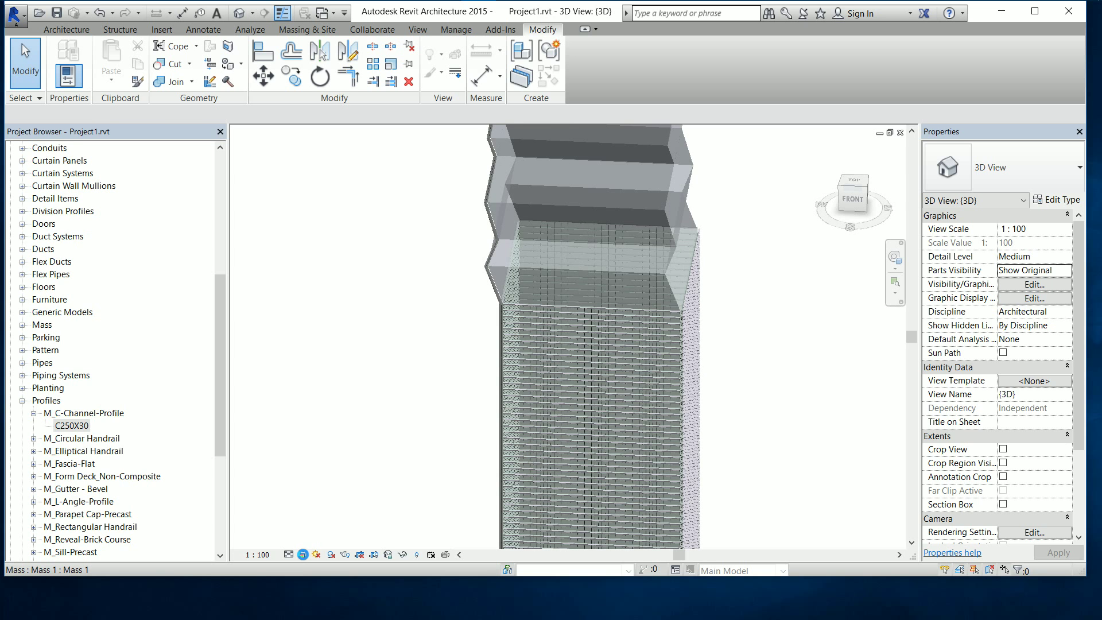
click(303, 555)
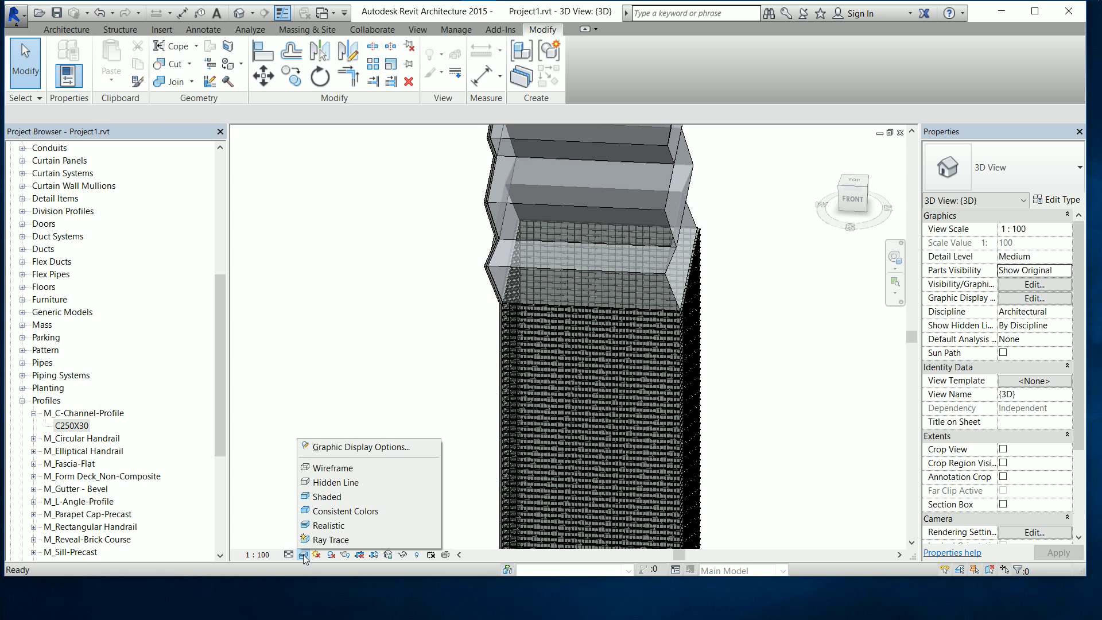
click(330, 501)
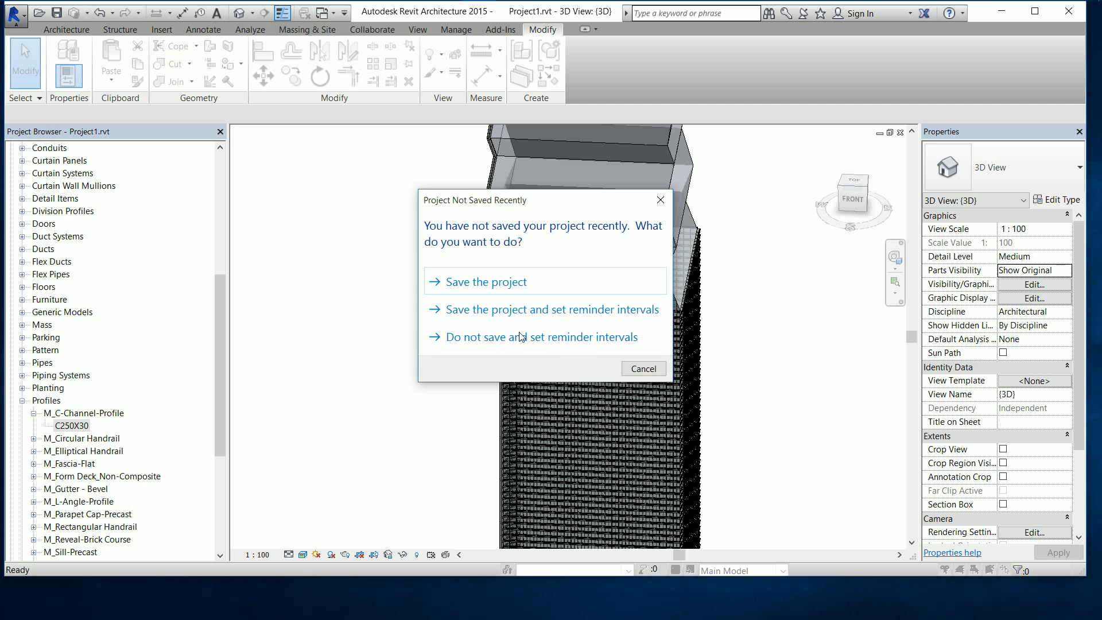
click(643, 368)
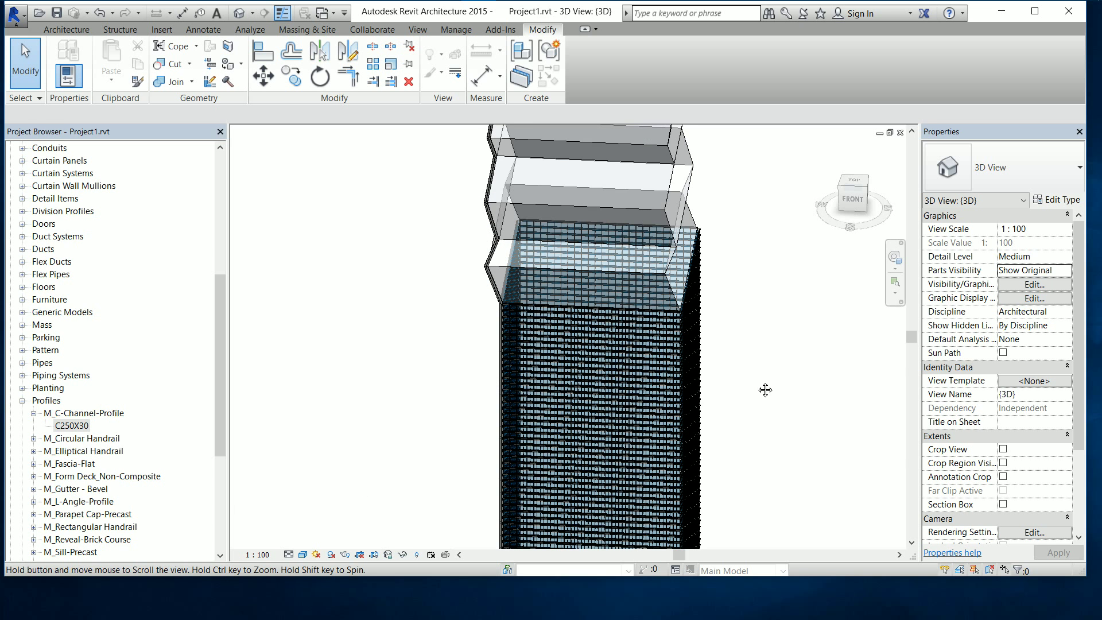
- Pan and zoom up to the tower's higher floors and grid roof
middle_drag(765, 389, 614, 418)
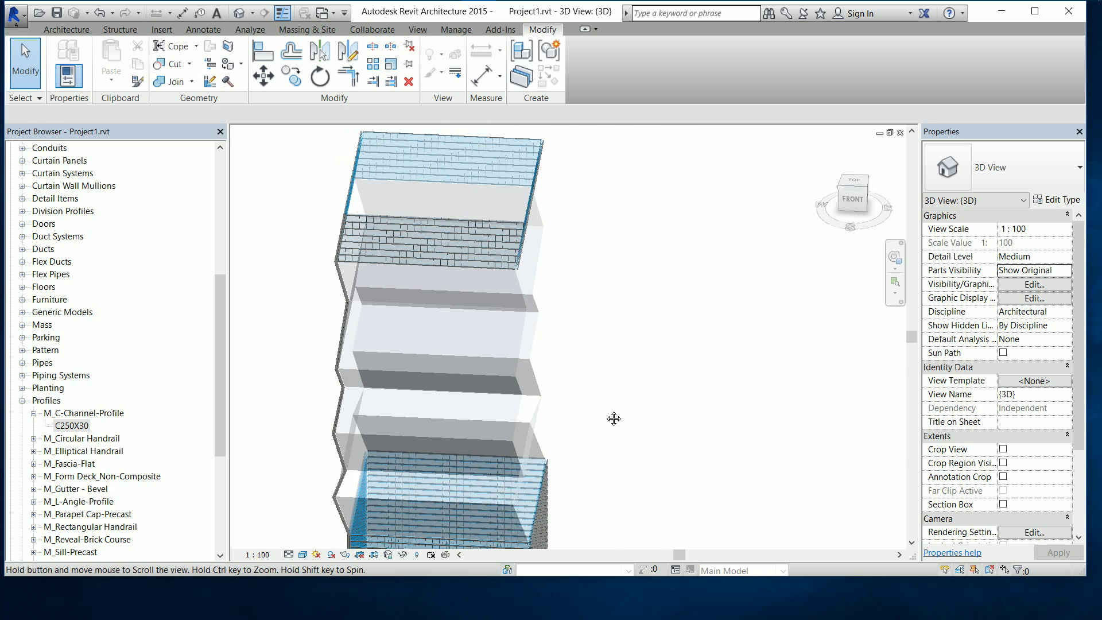
scroll(615, 363, up, 2)
scroll(664, 384, up, 1)
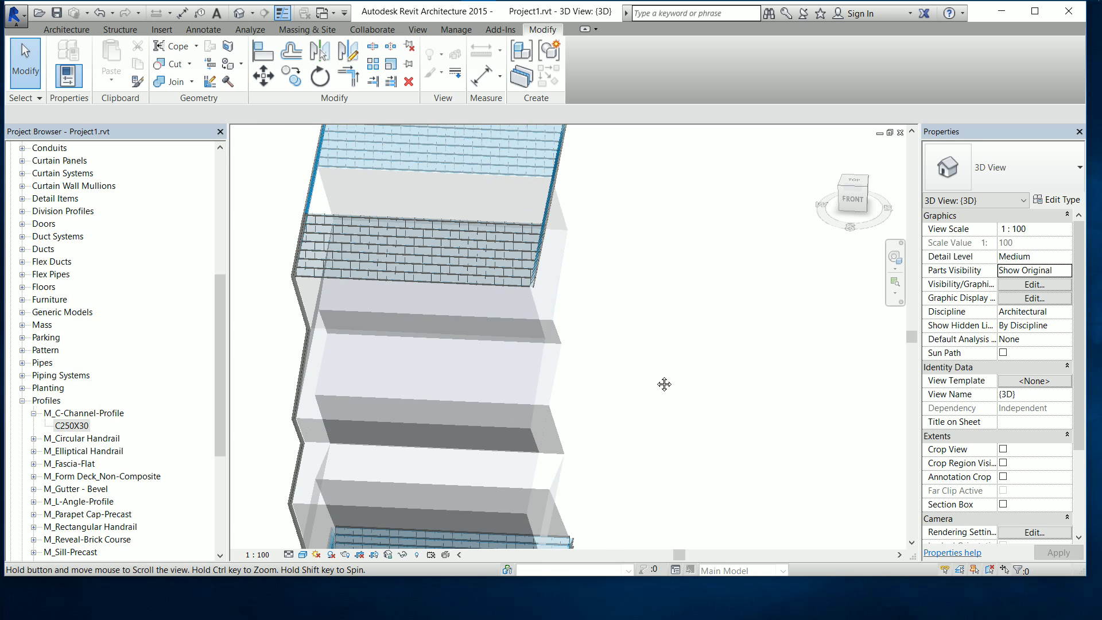
scroll(664, 384, up, 1)
scroll(669, 364, up, 1)
scroll(742, 374, up, 1)
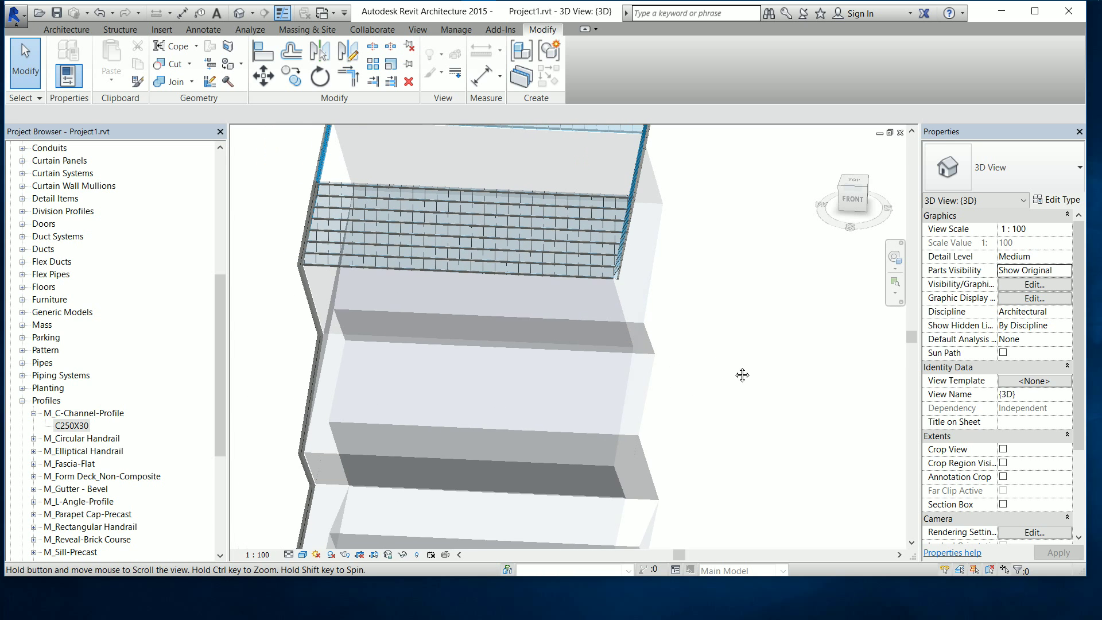
middle_drag(742, 375, 785, 378)
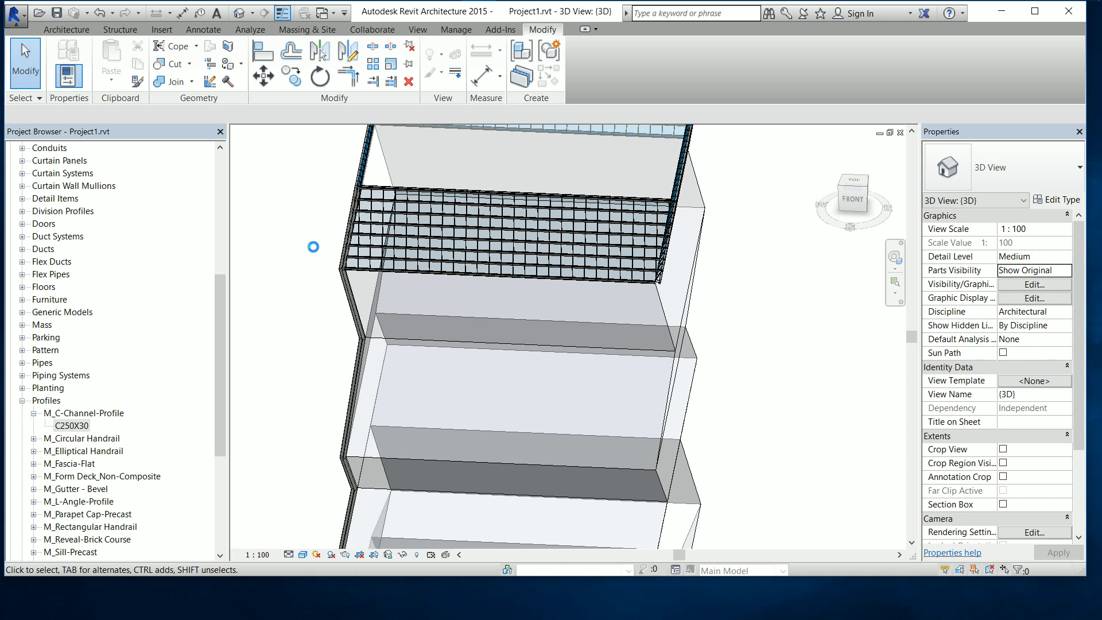
scroll(310, 252, up, 2)
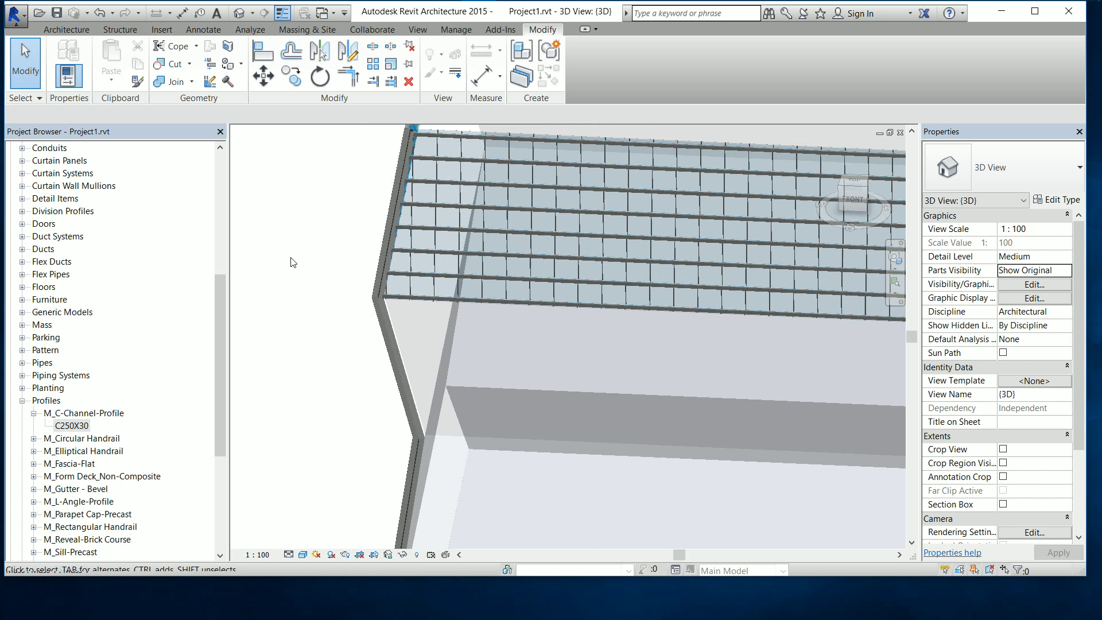
mouse_move(597, 356)
middle_down()
mouse_move(549, 373)
mouse_move(395, 377)
middle_up()
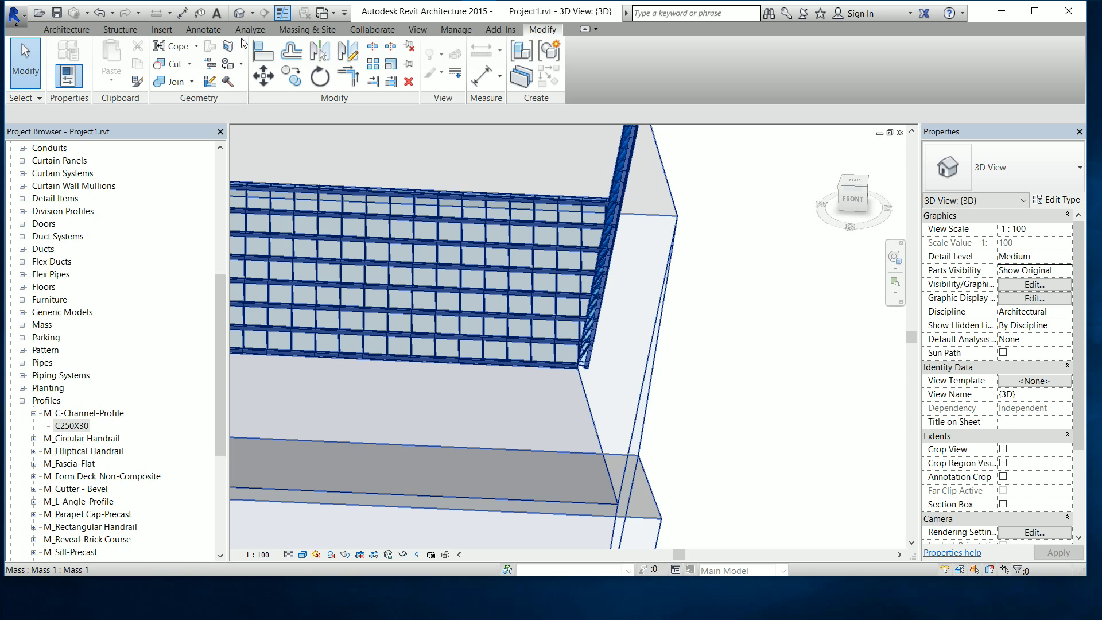
click(78, 32)
- Start a Model In-Place component in the Generic Models category, named 'Generic Models 2'
click(174, 85)
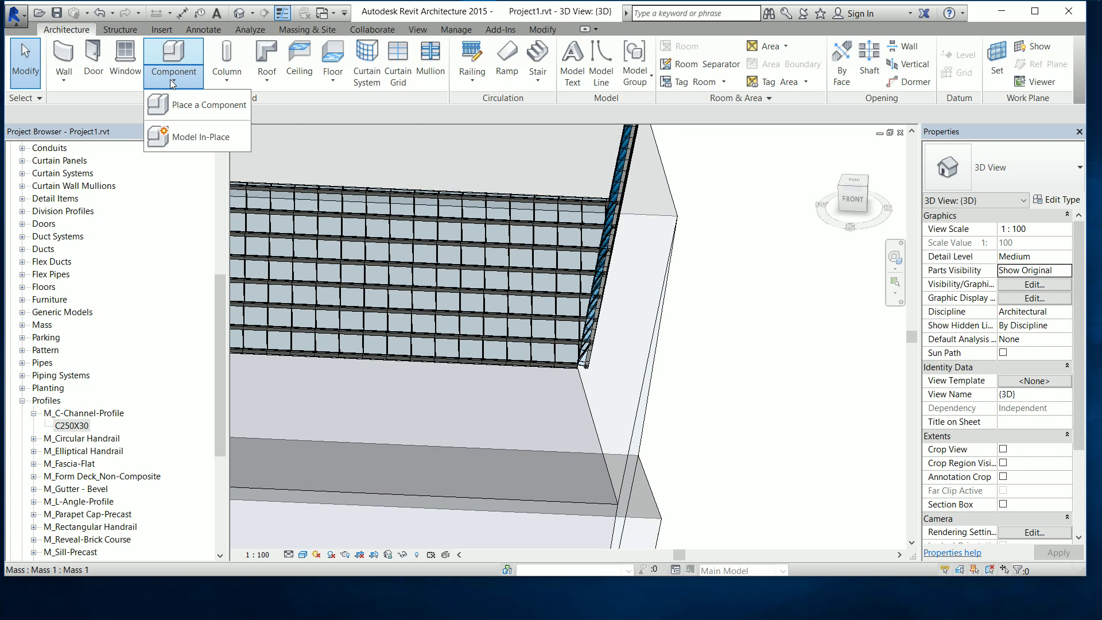
click(185, 136)
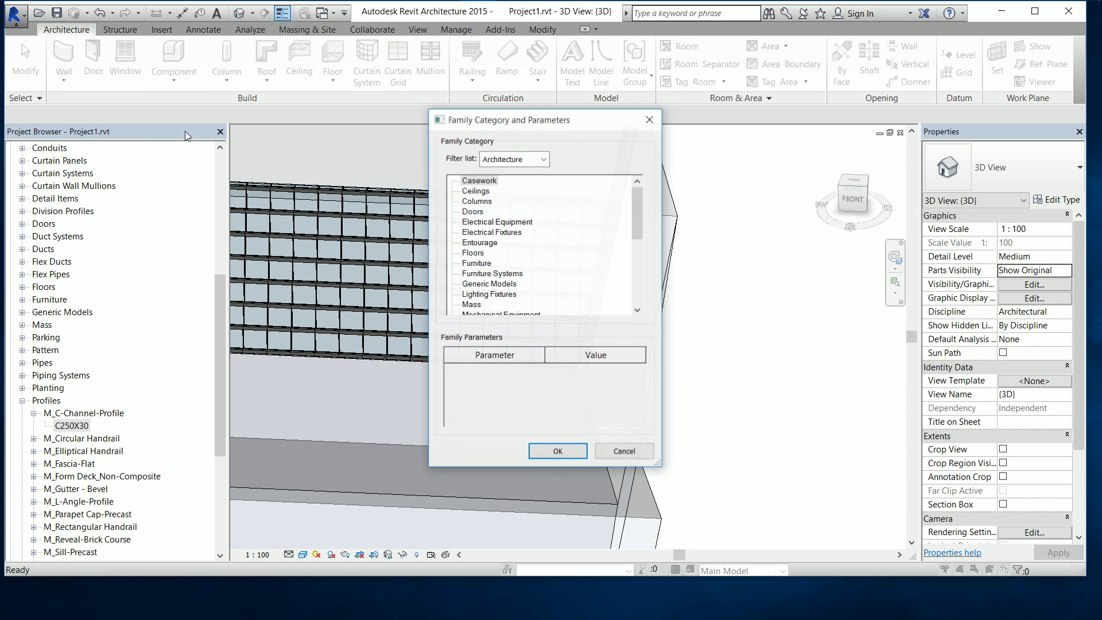
click(488, 285)
click(560, 451)
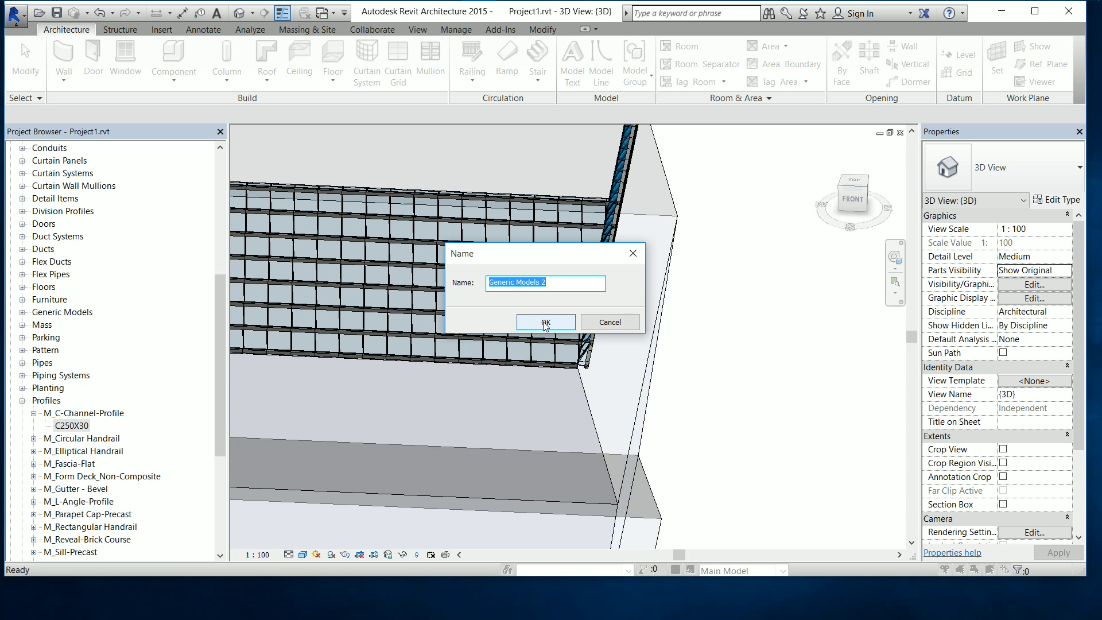
click(545, 323)
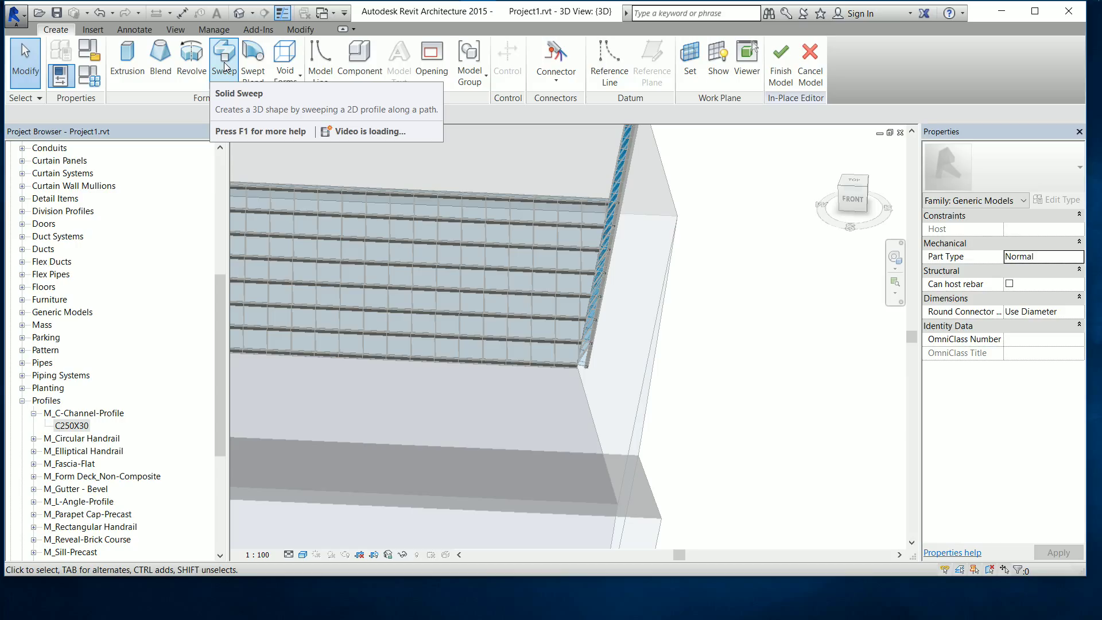
- Start a sweep and pick the tower's top corner edge as the path
click(223, 72)
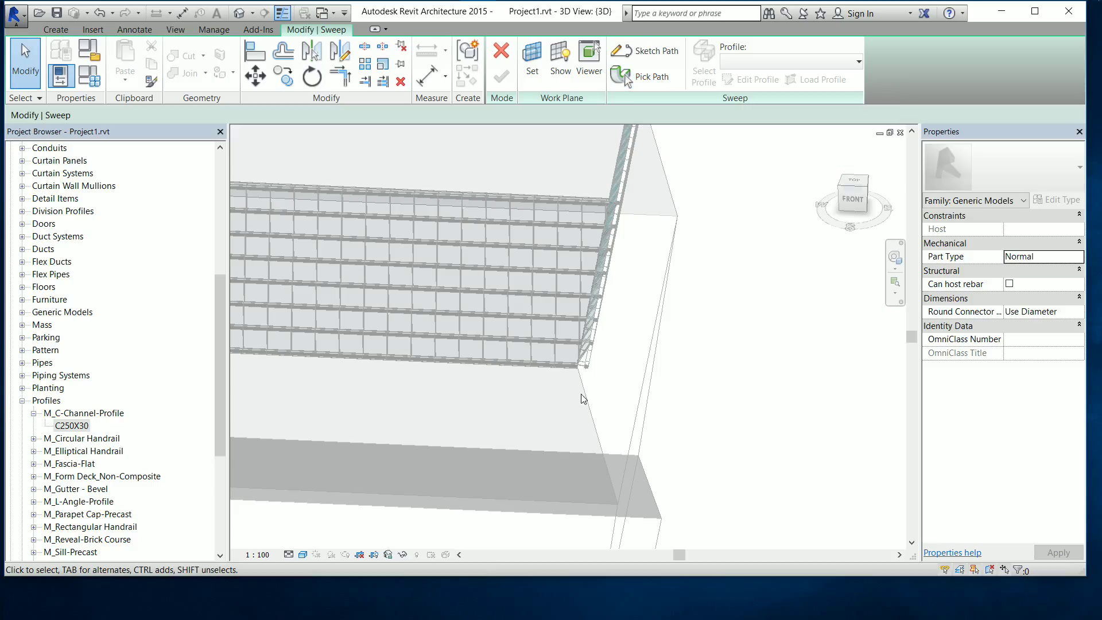
click(656, 82)
mouse_move(839, 404)
shift+middle_down()
mouse_move(845, 422)
mouse_move(755, 282)
shift+middle_up()
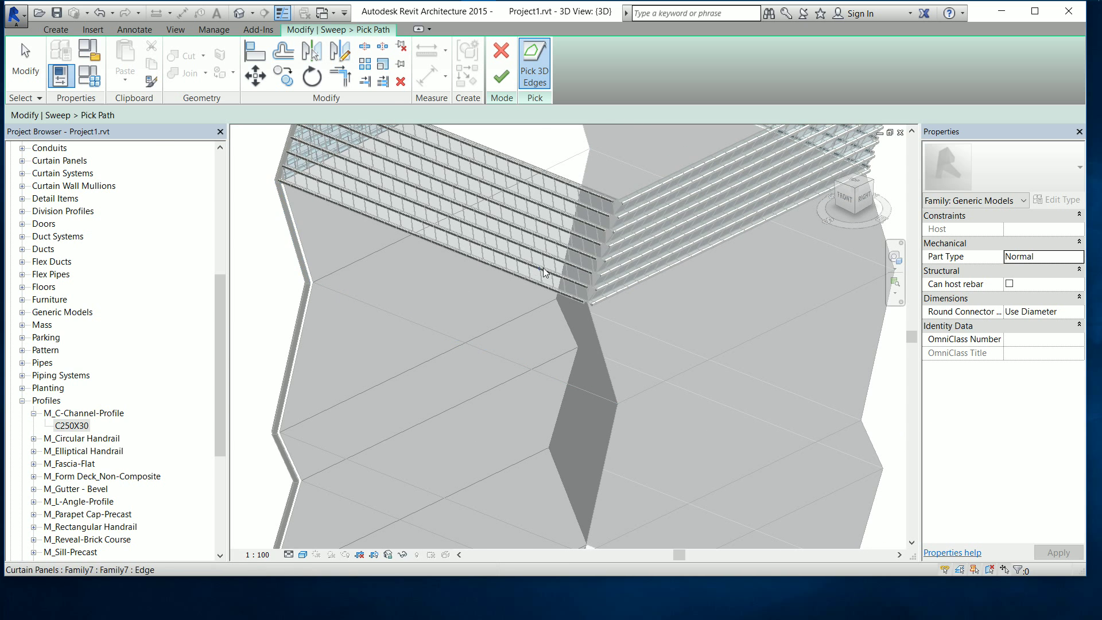
click(592, 324)
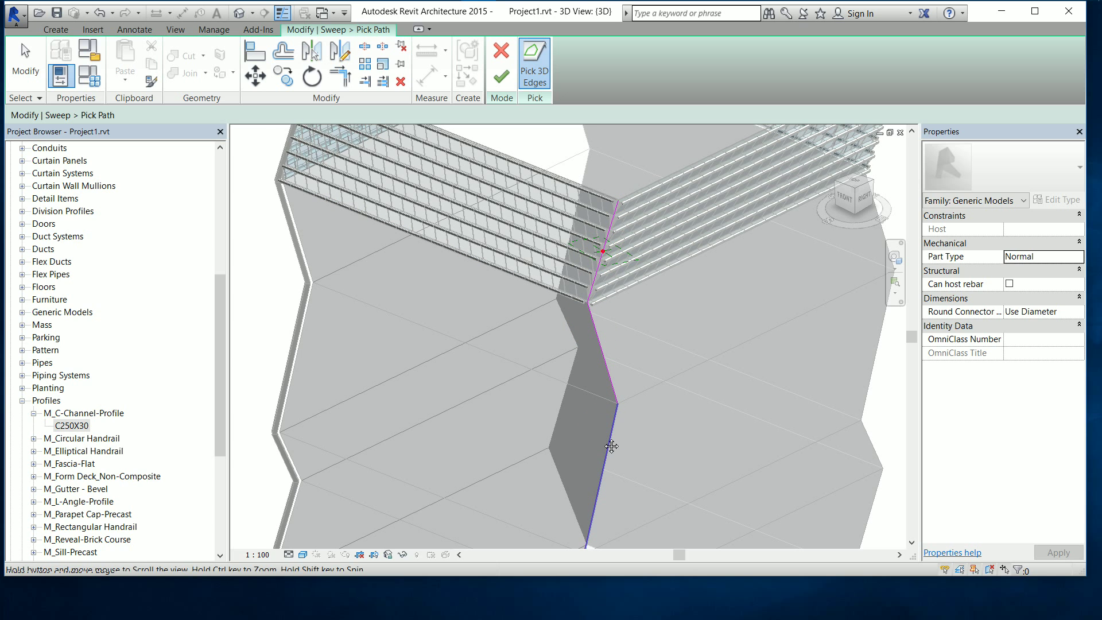
middle_drag(611, 446, 553, 346)
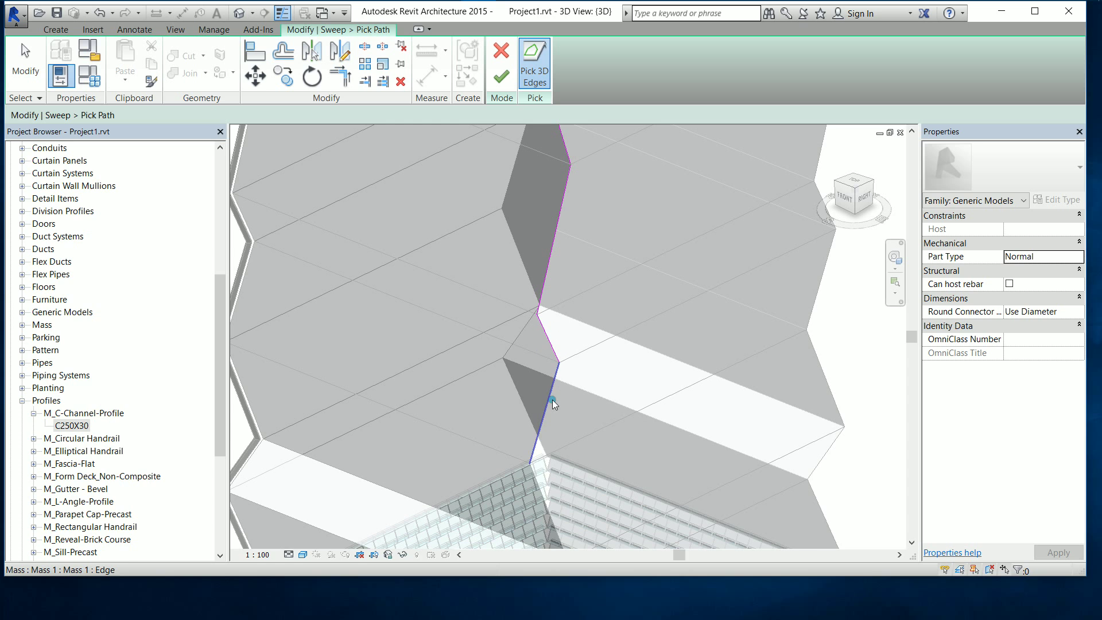
shift+middle_drag(551, 391, 532, 311)
- Add the remaining zigzag corner edges down the tower and finish the path
click(522, 319)
click(551, 407)
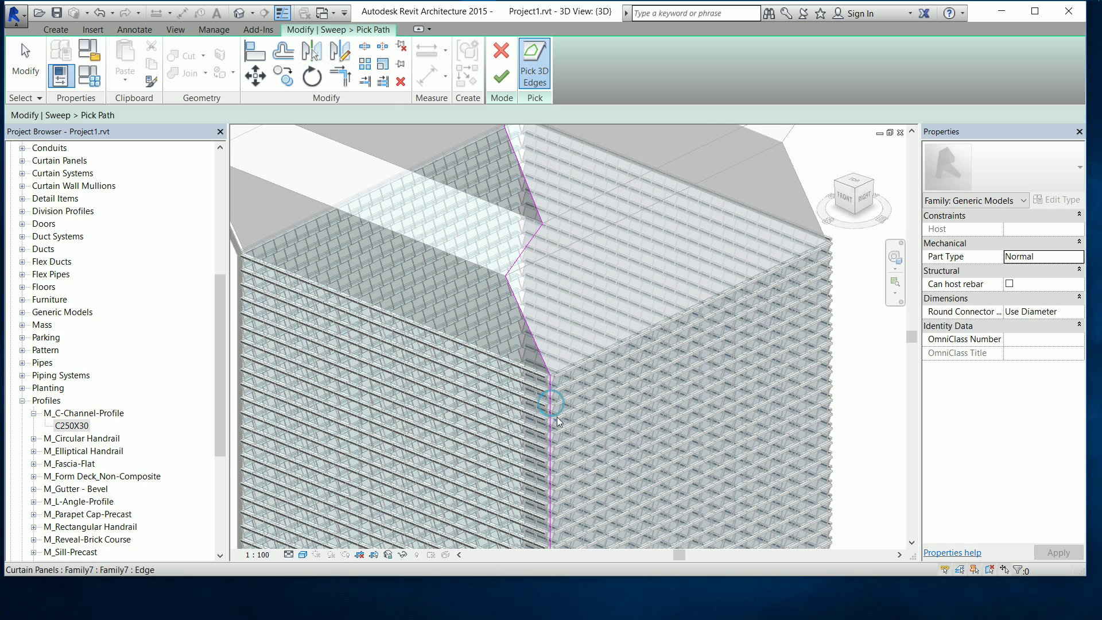
scroll(552, 407, down, 2)
scroll(552, 373, down, 3)
mouse_move(556, 268)
middle_down()
mouse_move(553, 184)
mouse_move(554, 432)
middle_up()
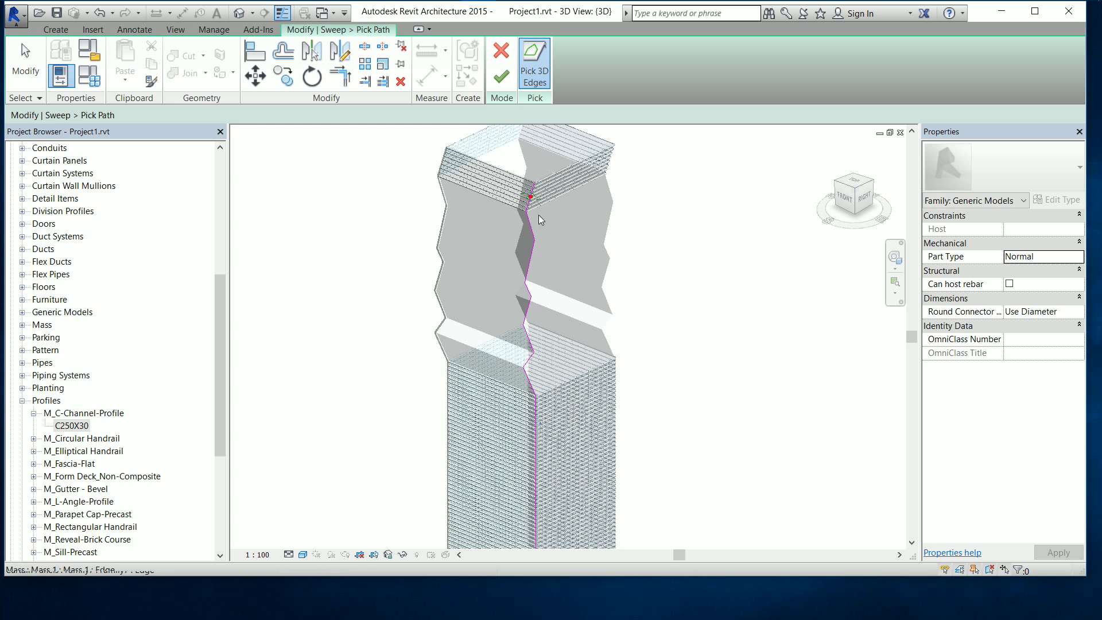
scroll(539, 152, up, 1)
scroll(539, 153, up, 1)
scroll(539, 152, up, 2)
click(499, 82)
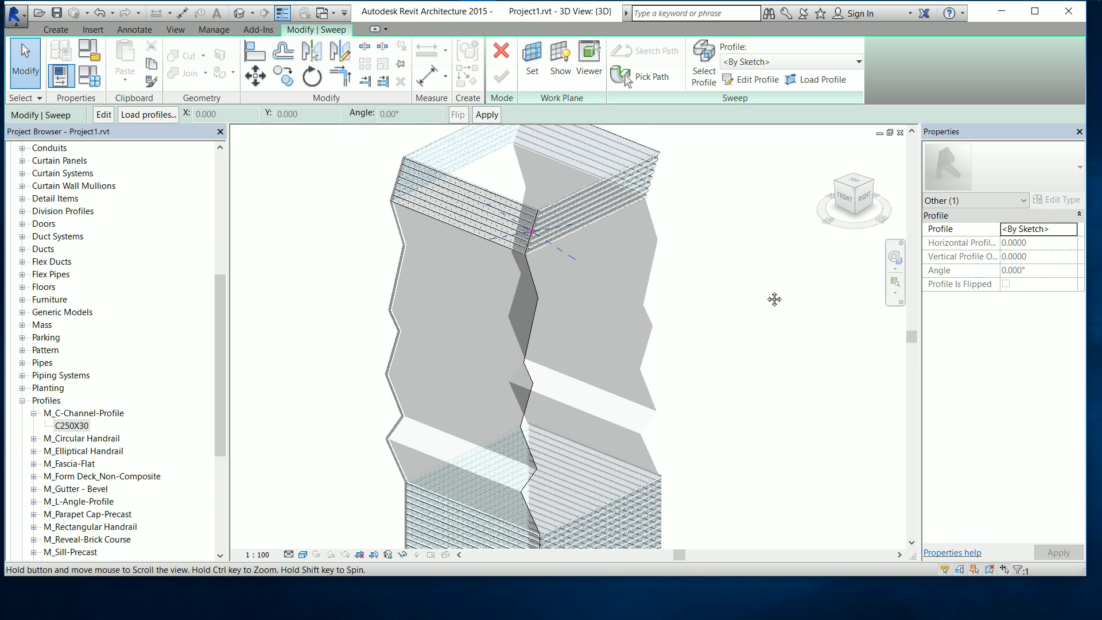
- Zoom in and check the sweep's Profile list without changing it
scroll(631, 292, up, 1)
scroll(574, 296, up, 1)
scroll(565, 296, up, 2)
scroll(566, 295, up, 2)
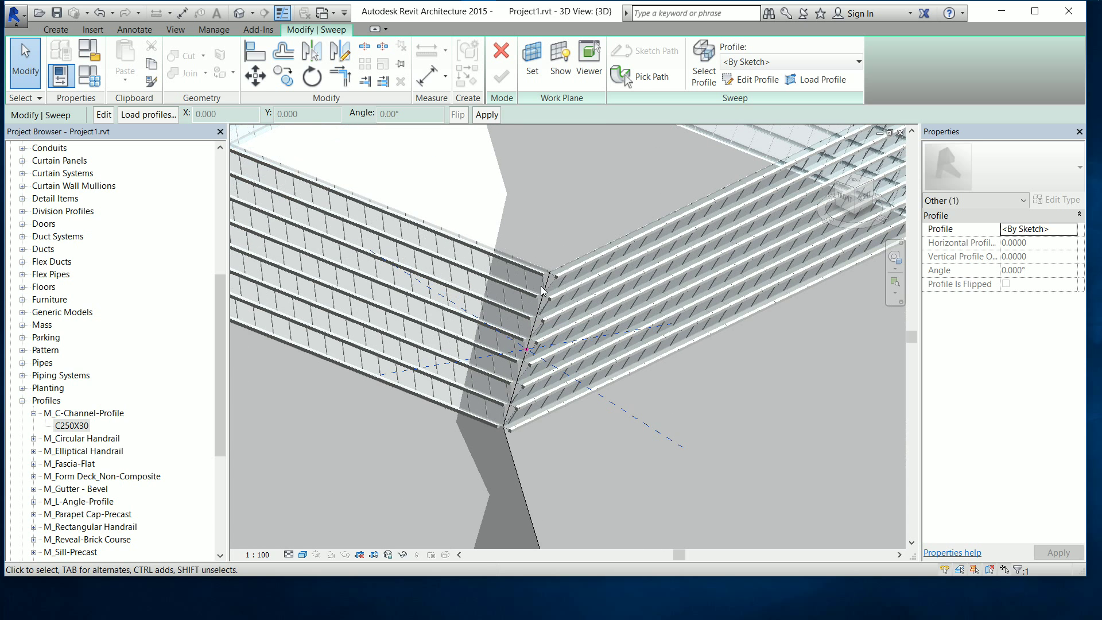
scroll(565, 295, up, 2)
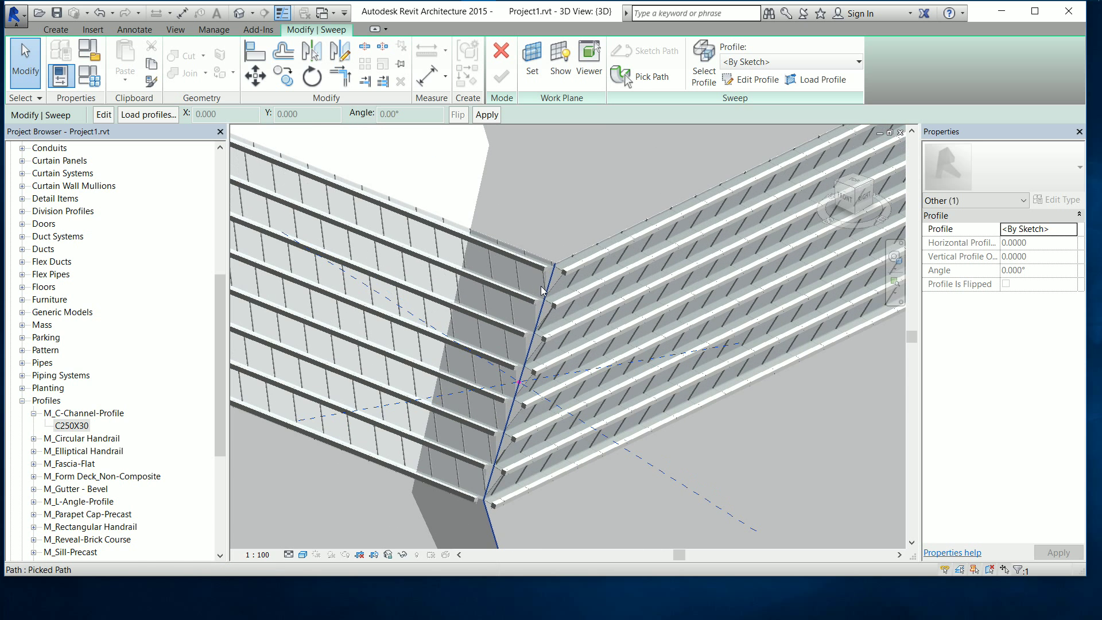
click(767, 63)
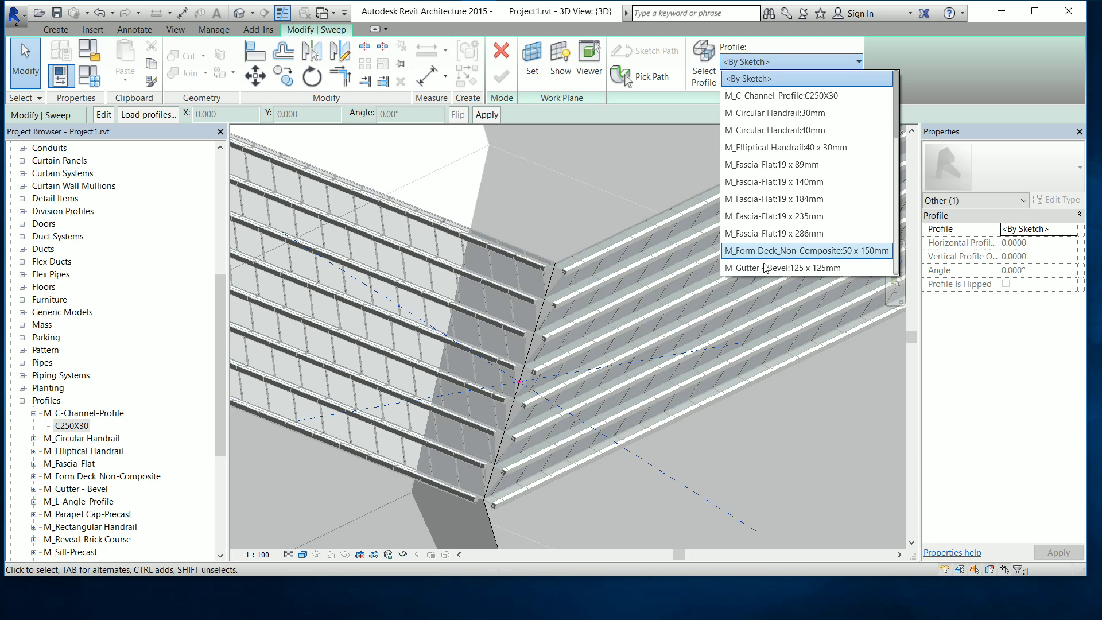
click(761, 74)
- Browse Profiles > Framing > Steel to M_C-Channel-Profile.rfa, then cancel without loading
click(793, 85)
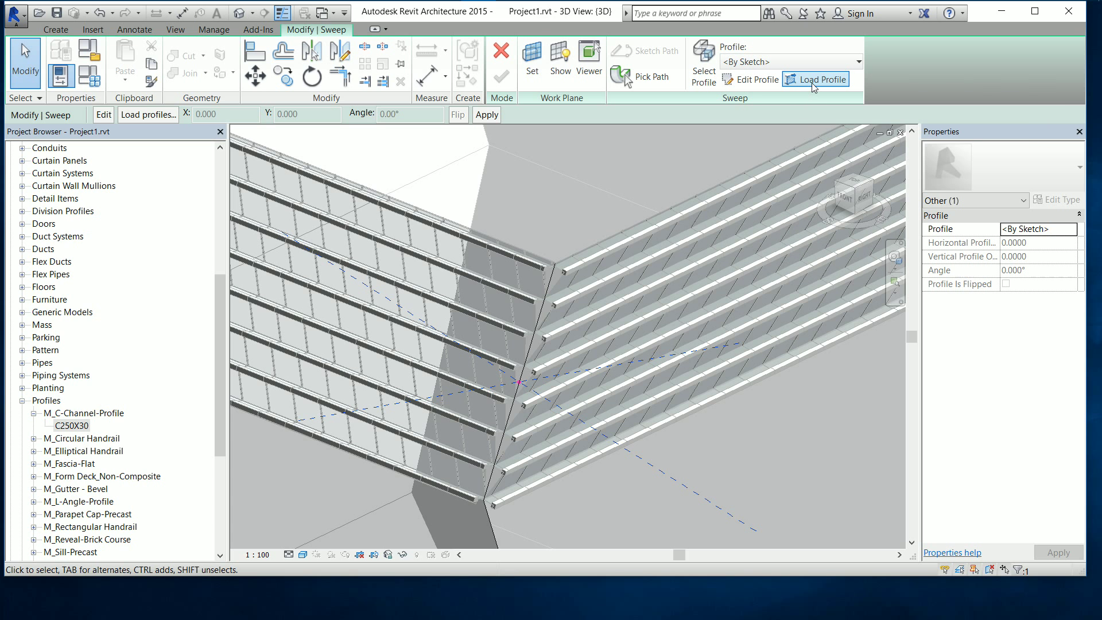
scroll(417, 287, down, 1)
scroll(422, 293, down, 3)
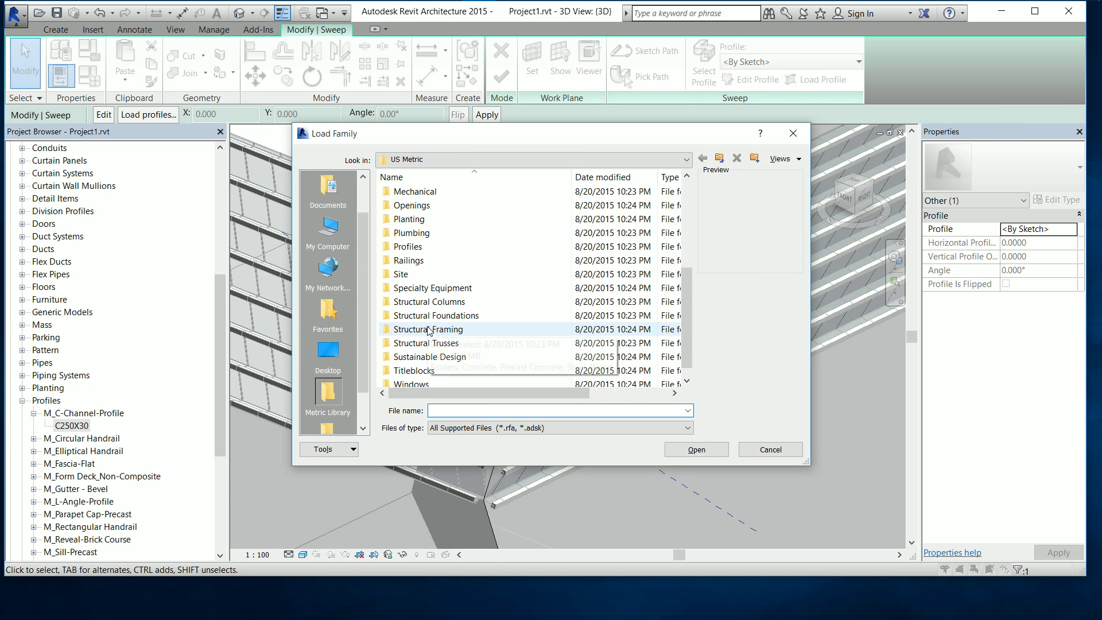
double_click(410, 246)
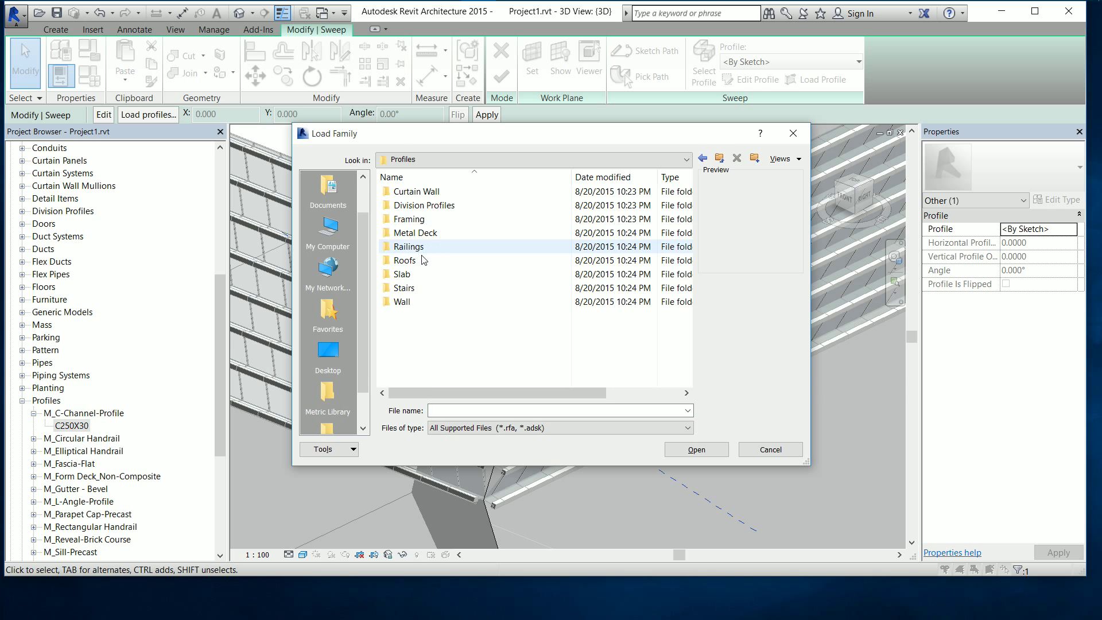
double_click(443, 219)
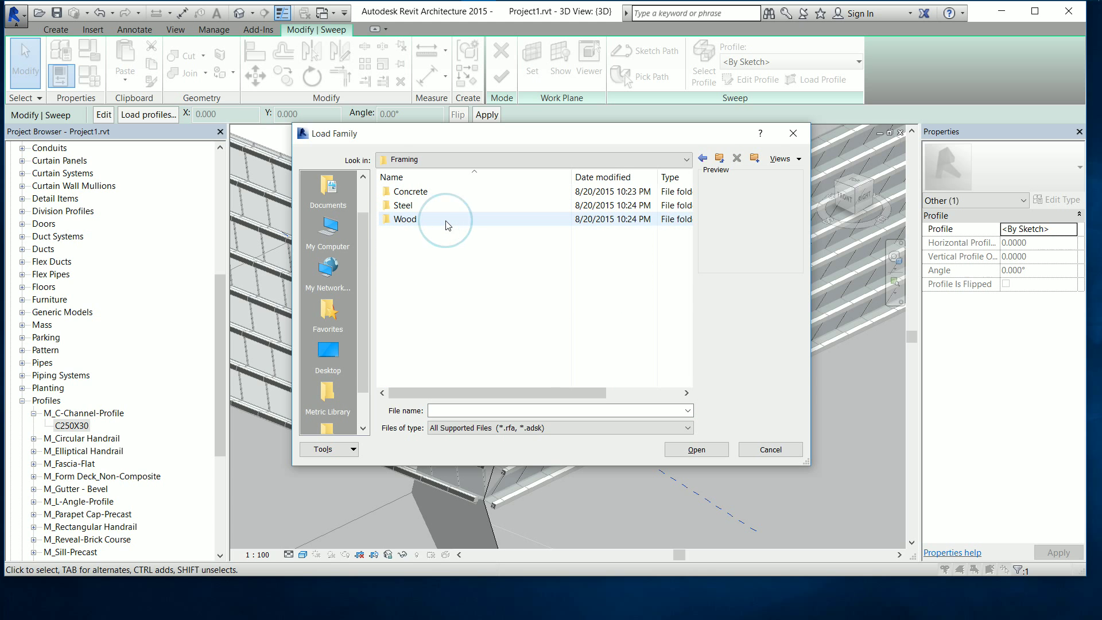
double_click(442, 211)
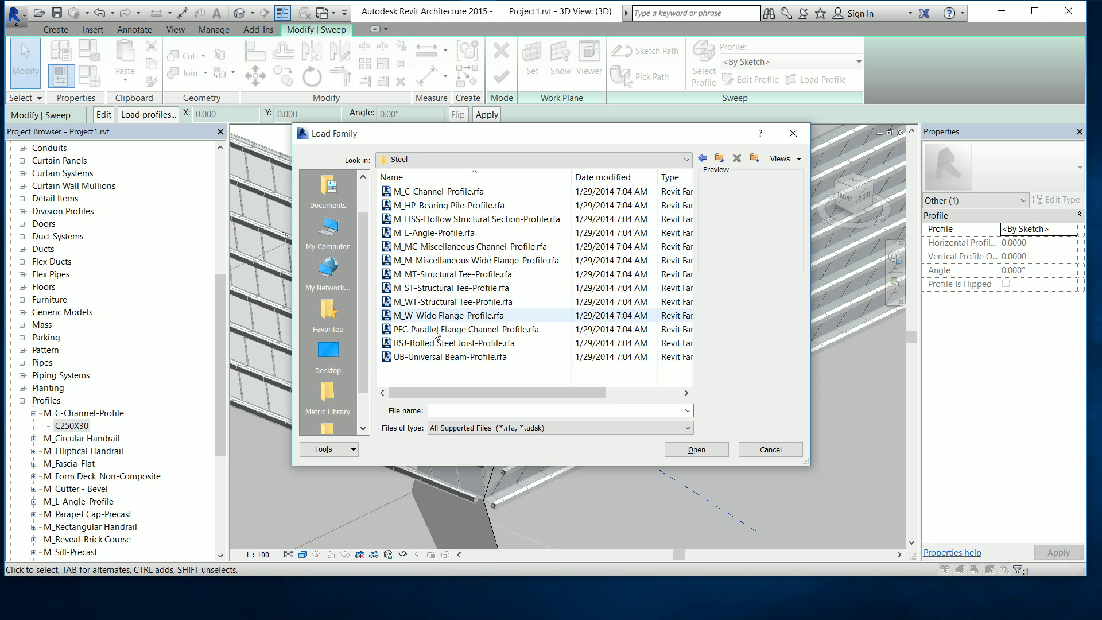
click(447, 191)
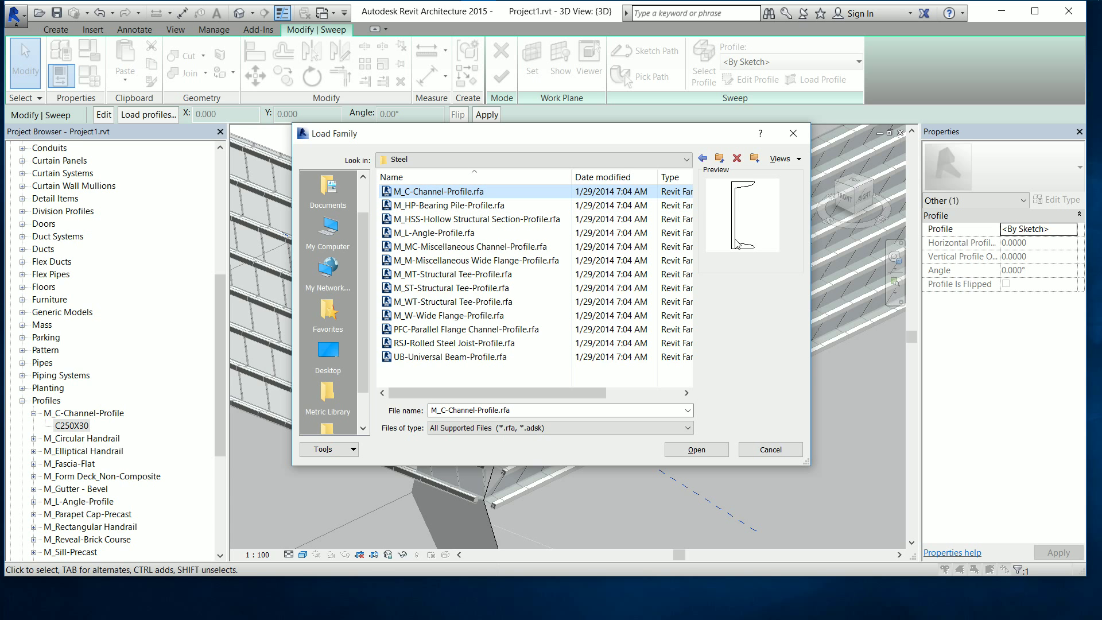
click(769, 449)
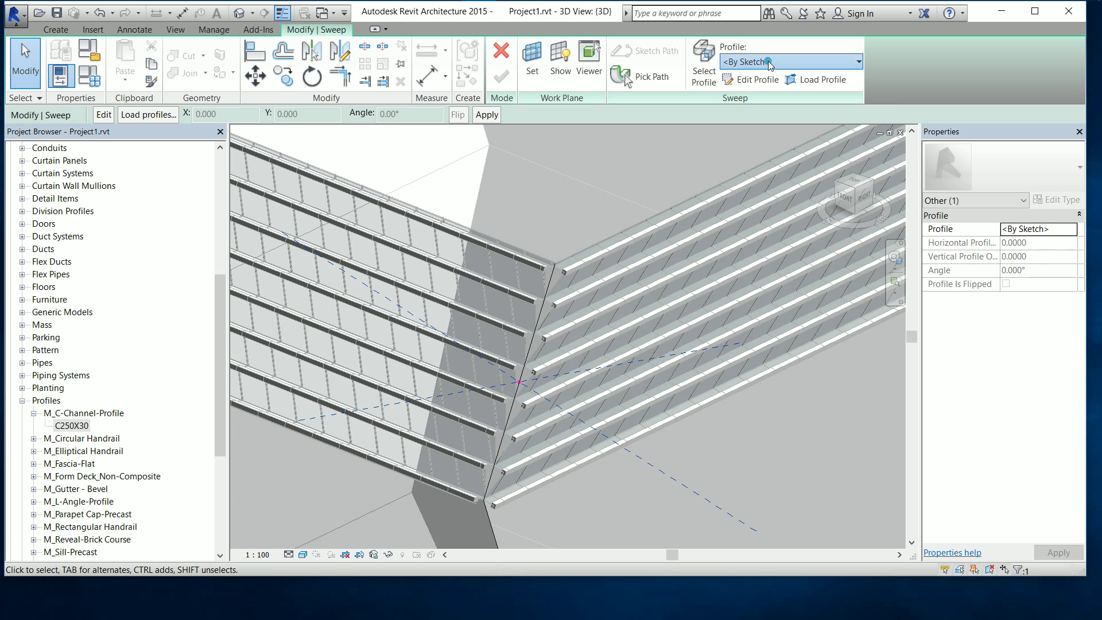
- Set the sweep profile to M_C-Channel-Profile:C250X30
click(769, 63)
click(770, 99)
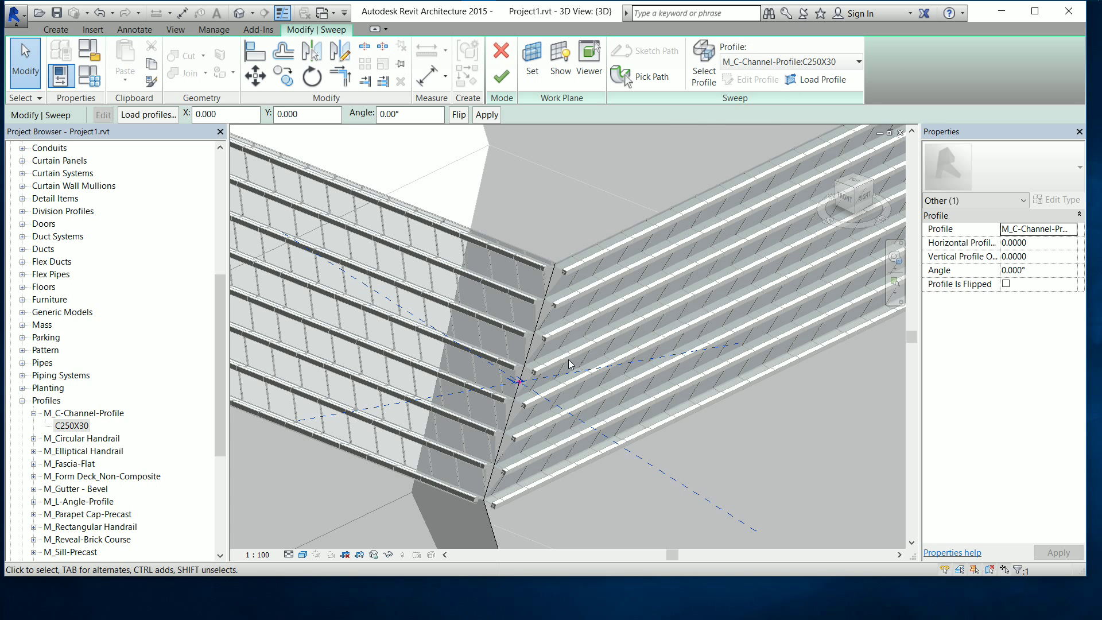
scroll(505, 377, up, 1)
scroll(505, 377, up, 1)
scroll(505, 377, up, 1)
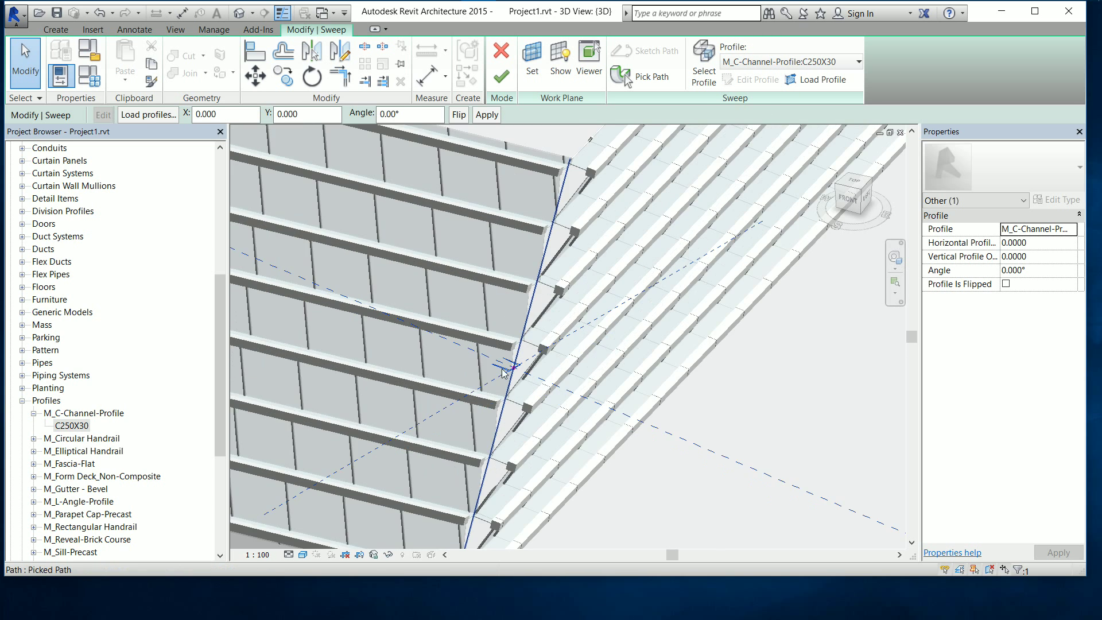
scroll(505, 377, up, 2)
scroll(505, 377, up, 2)
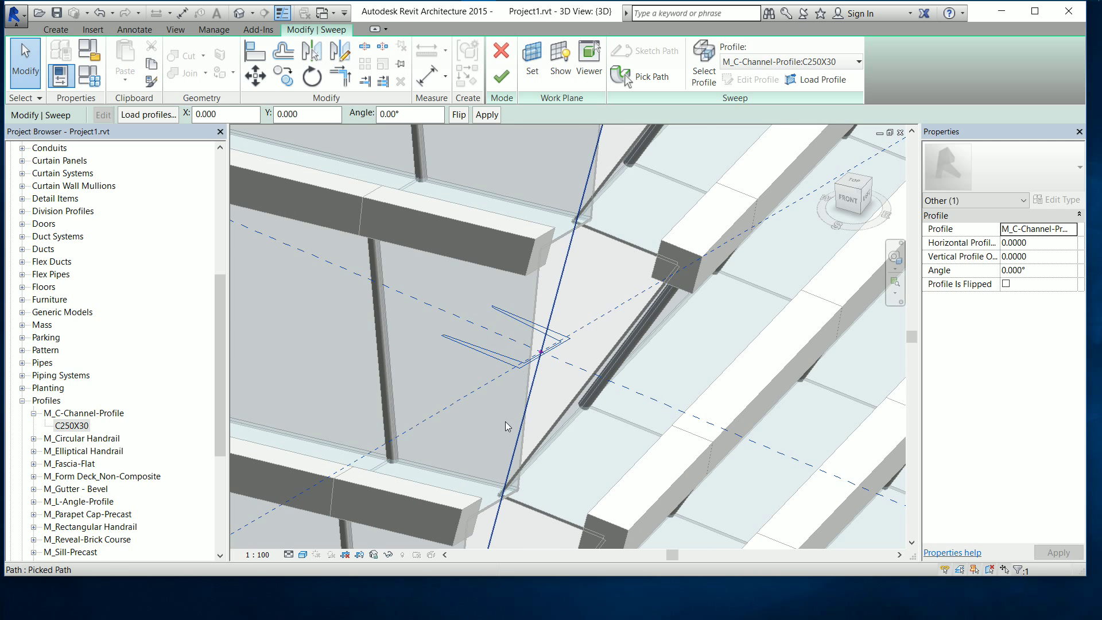
scroll(499, 428, down, 2)
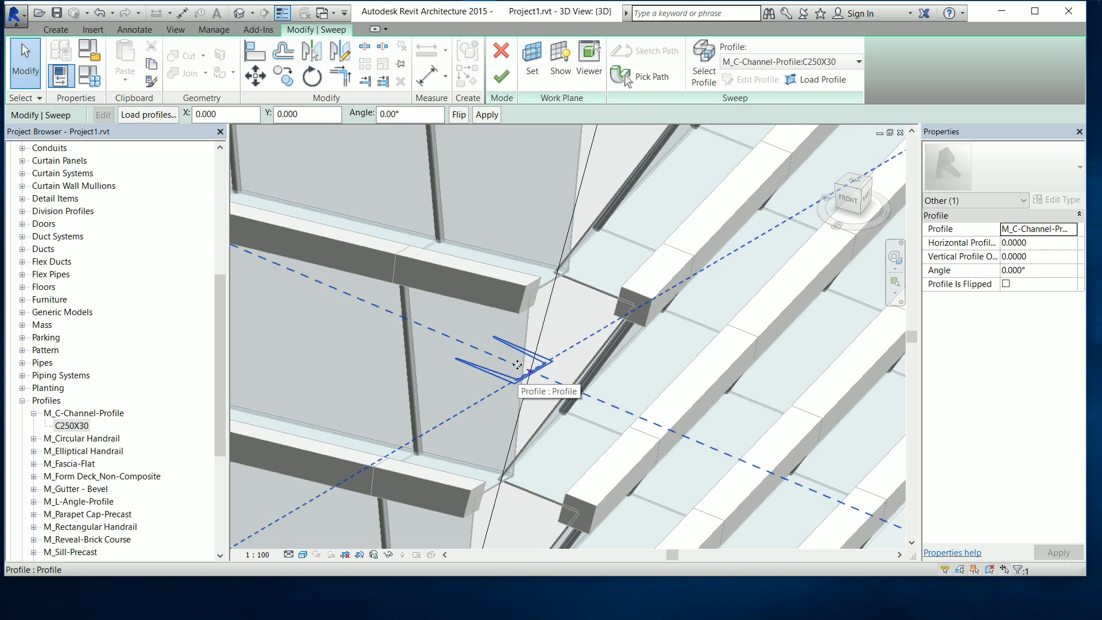
- Rotate the C-channel profile to 90° and then to 135°
click(312, 75)
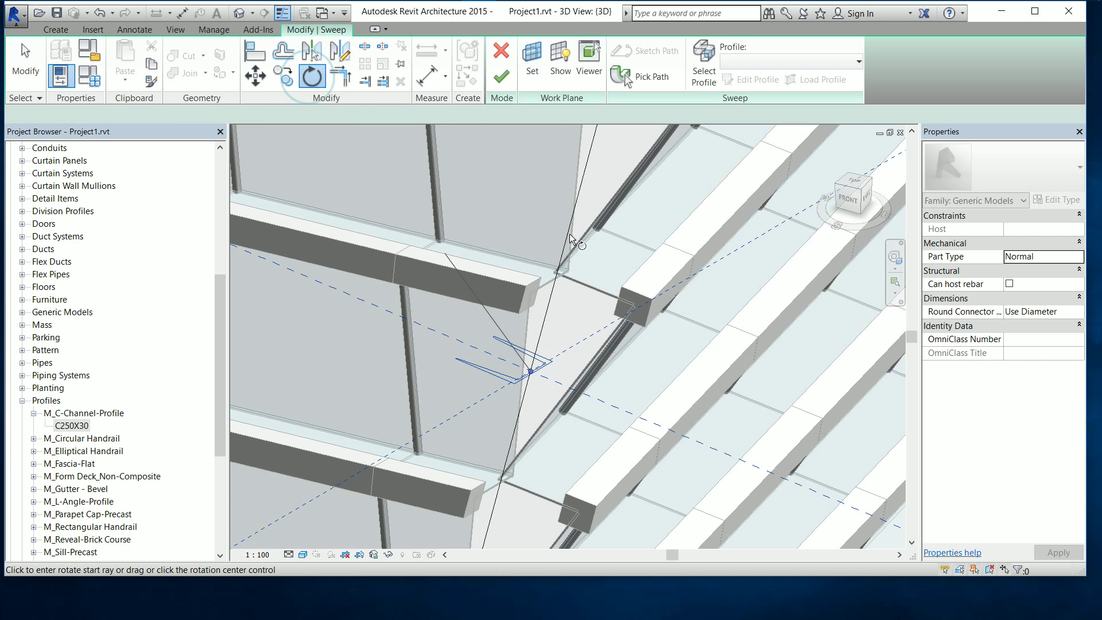
click(774, 228)
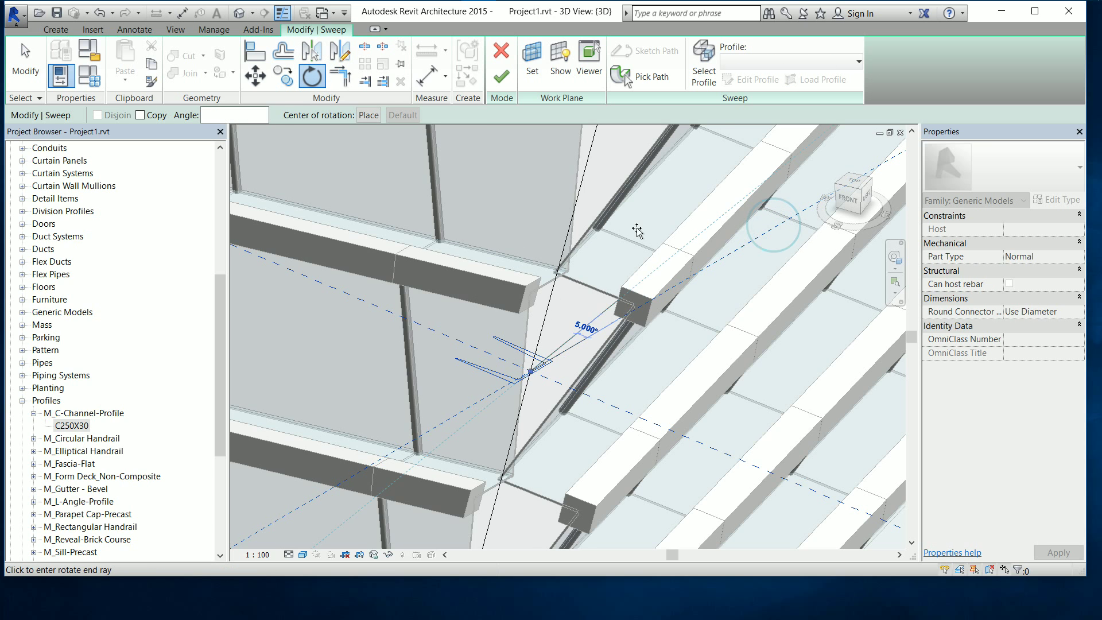
click(339, 288)
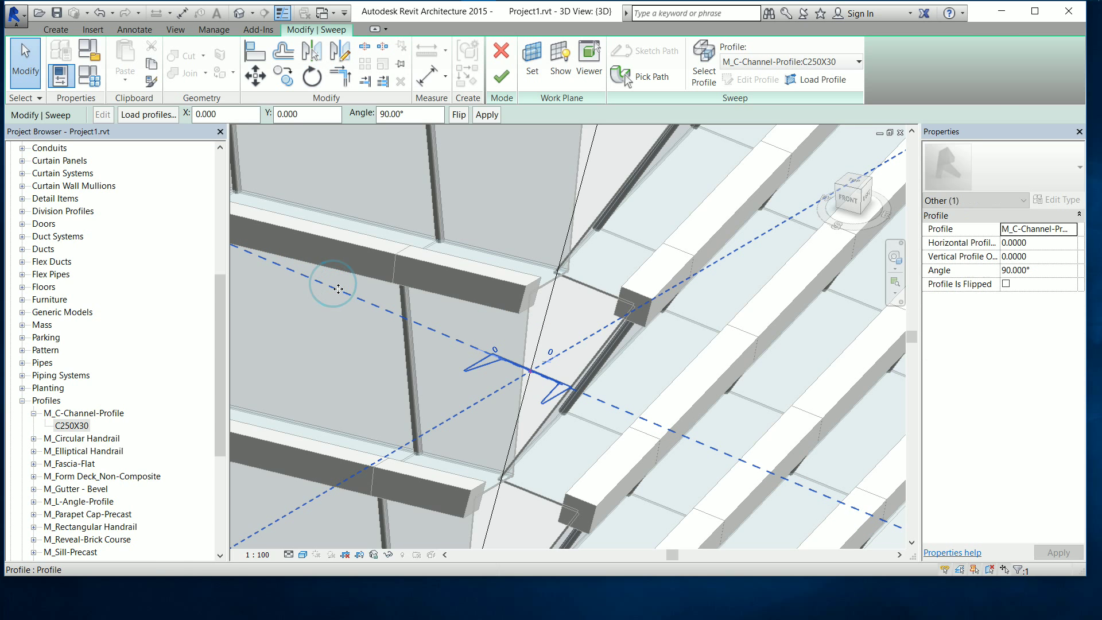
click(312, 76)
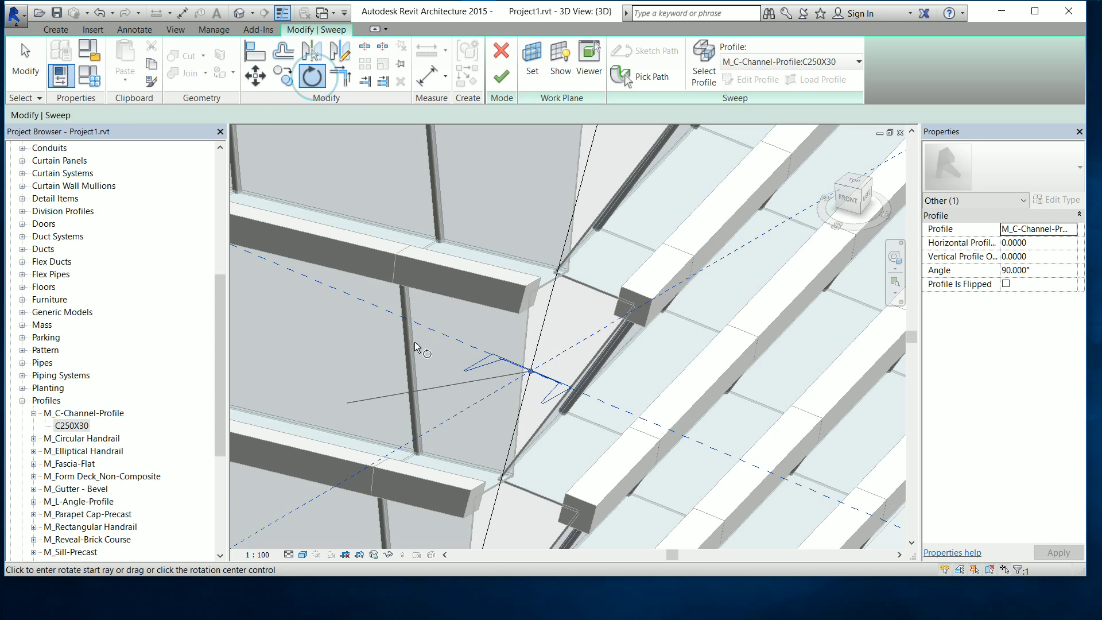
click(396, 315)
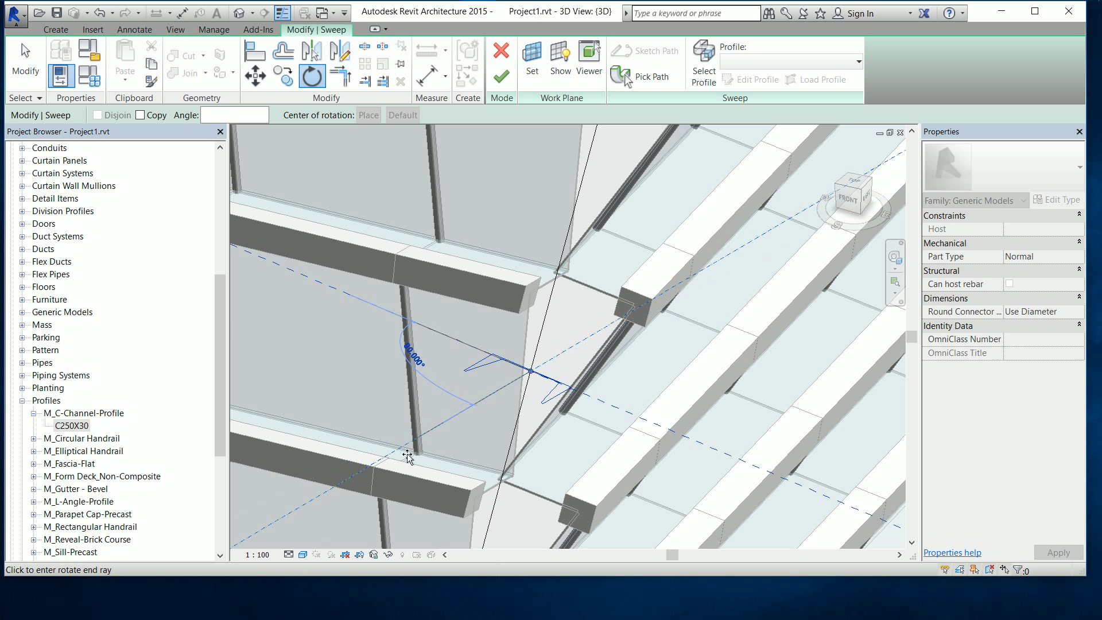
click(349, 384)
- Shift the profile slightly off the corner edge and finish the sweep edit
mouse_move(520, 444)
shift+middle_down()
mouse_move(405, 434)
mouse_move(544, 344)
shift+middle_up()
scroll(544, 345, up, 2)
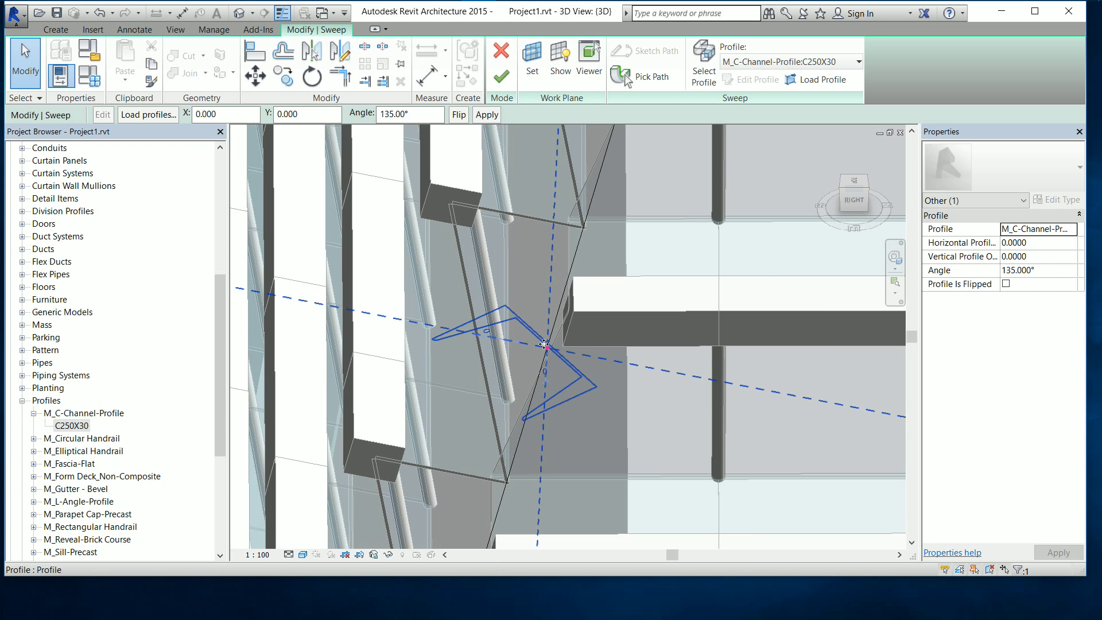
drag(544, 345, 520, 361)
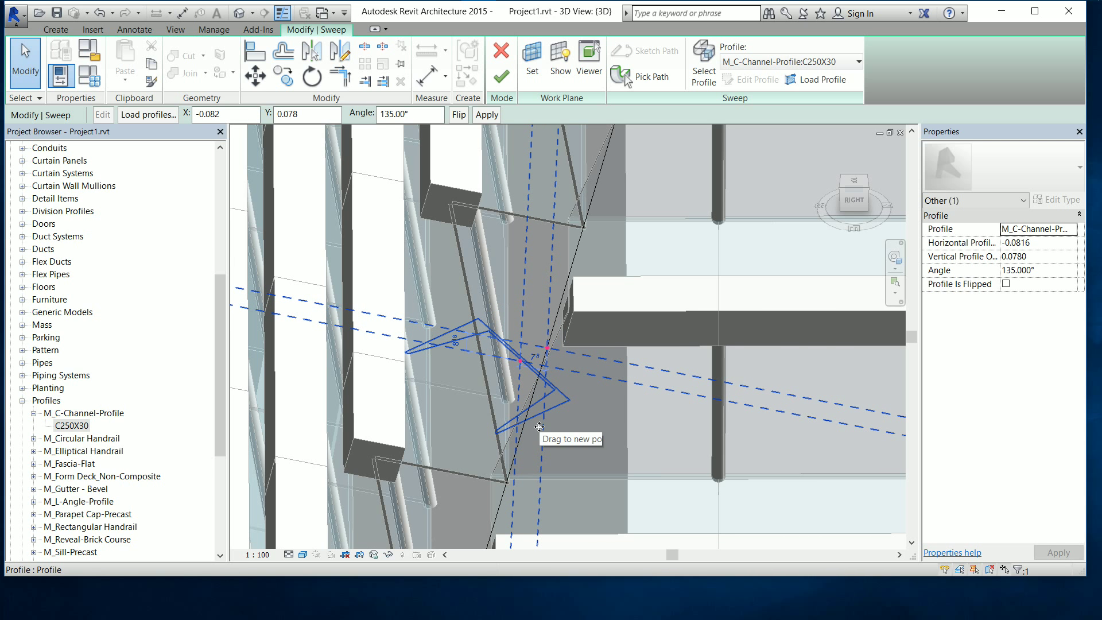
shift+middle_drag(539, 437, 577, 397)
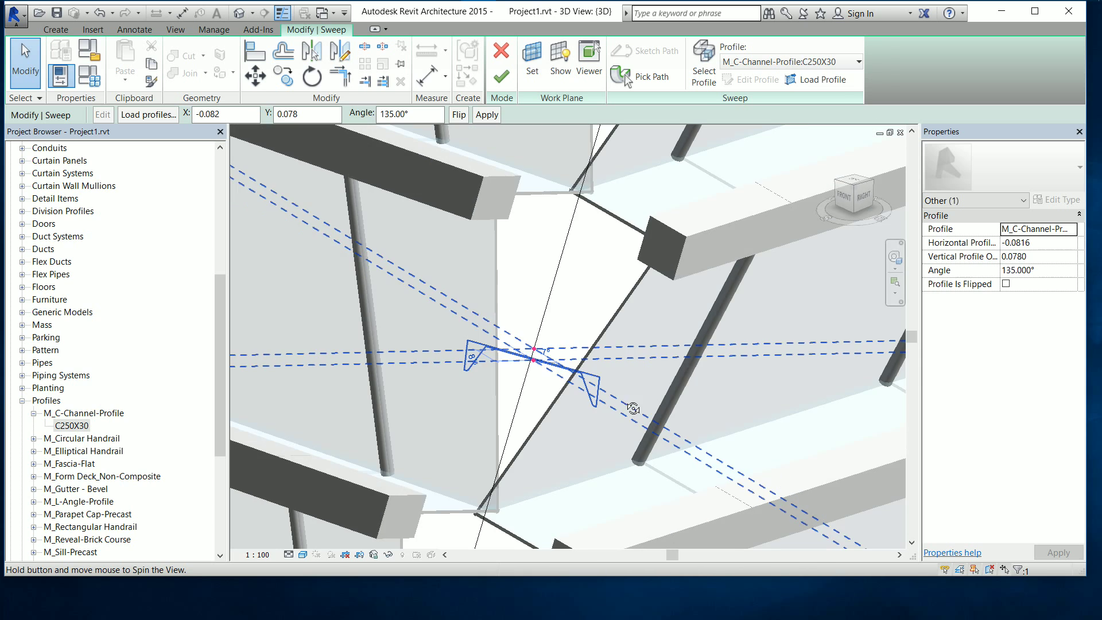
shift+middle_drag(576, 397, 622, 256)
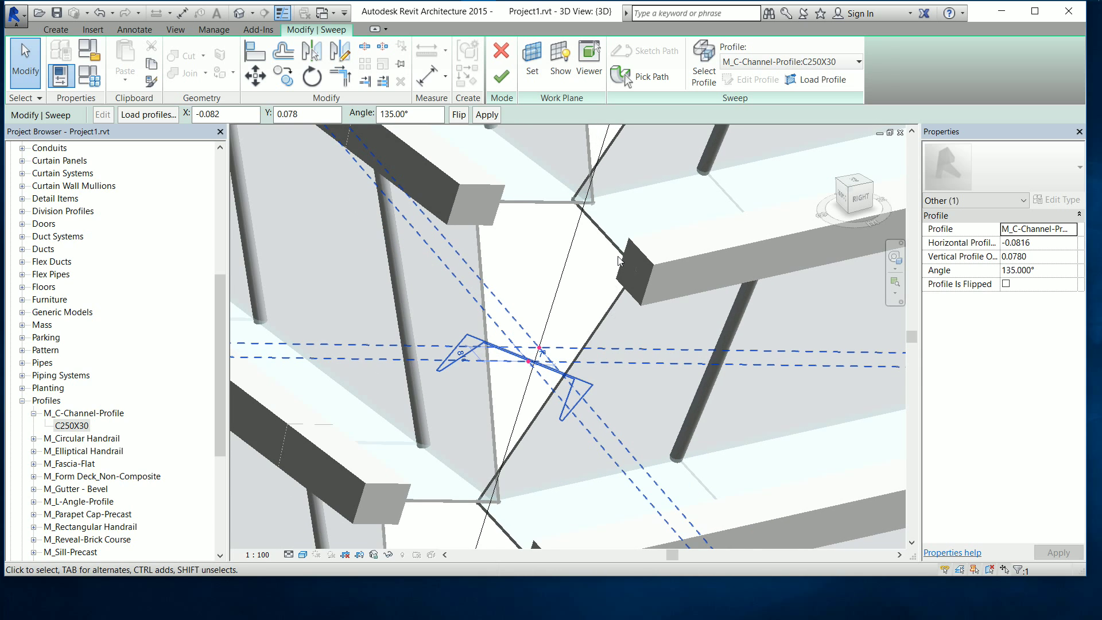
click(501, 76)
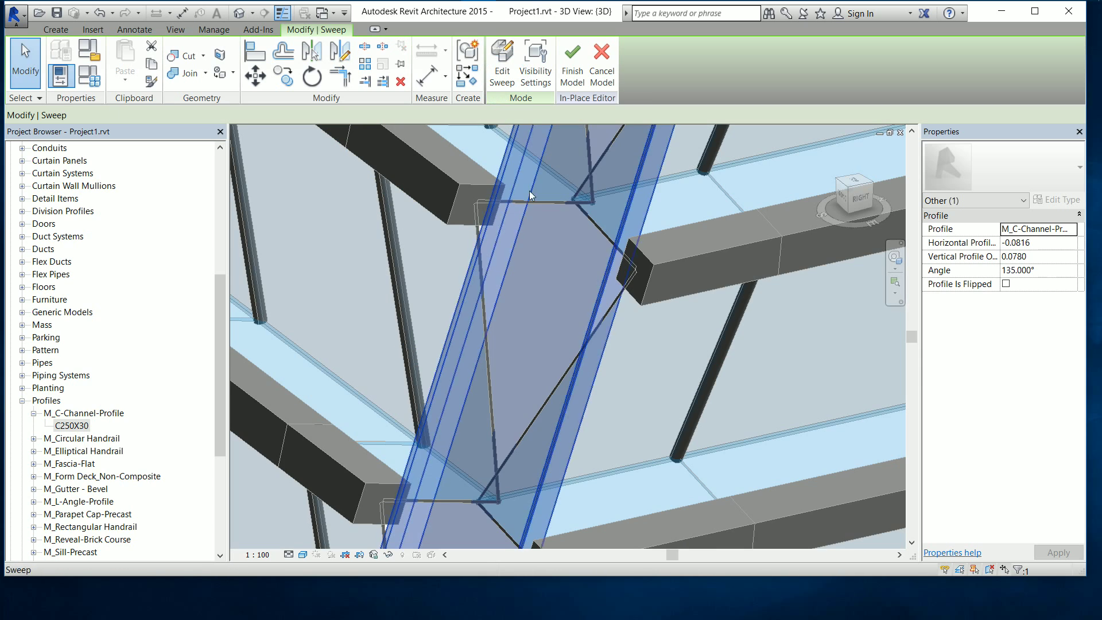
- Orbit around the corner sweep, commit it with Finish Model, and zoom along the corner
scroll(563, 335, down, 5)
shift+middle_drag(562, 335, 634, 321)
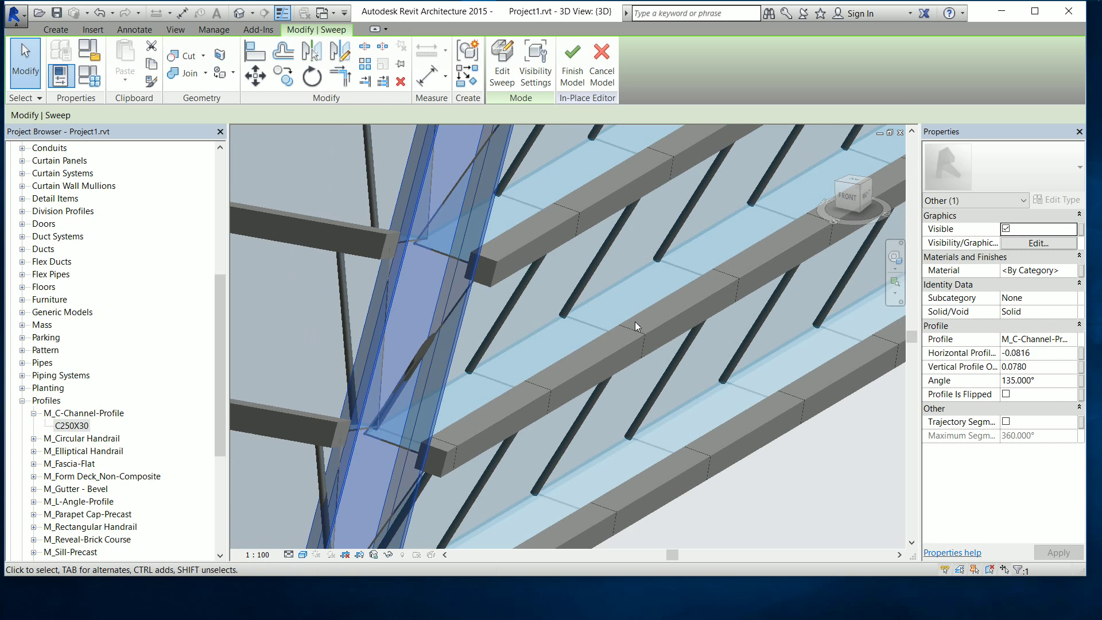
scroll(633, 326, down, 3)
scroll(646, 347, up, 5)
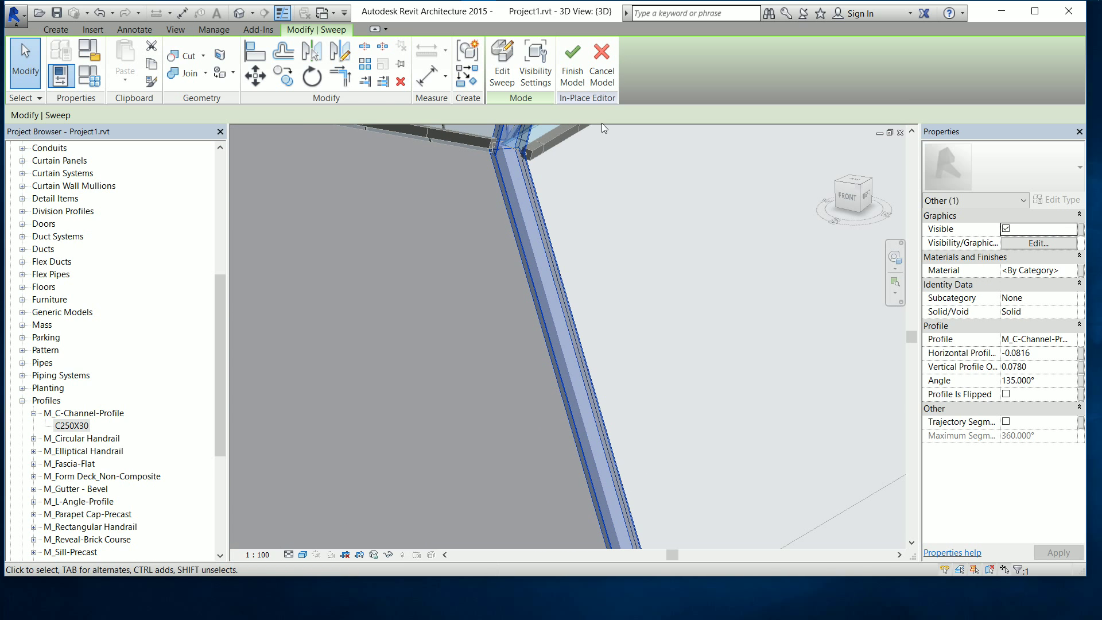
click(570, 75)
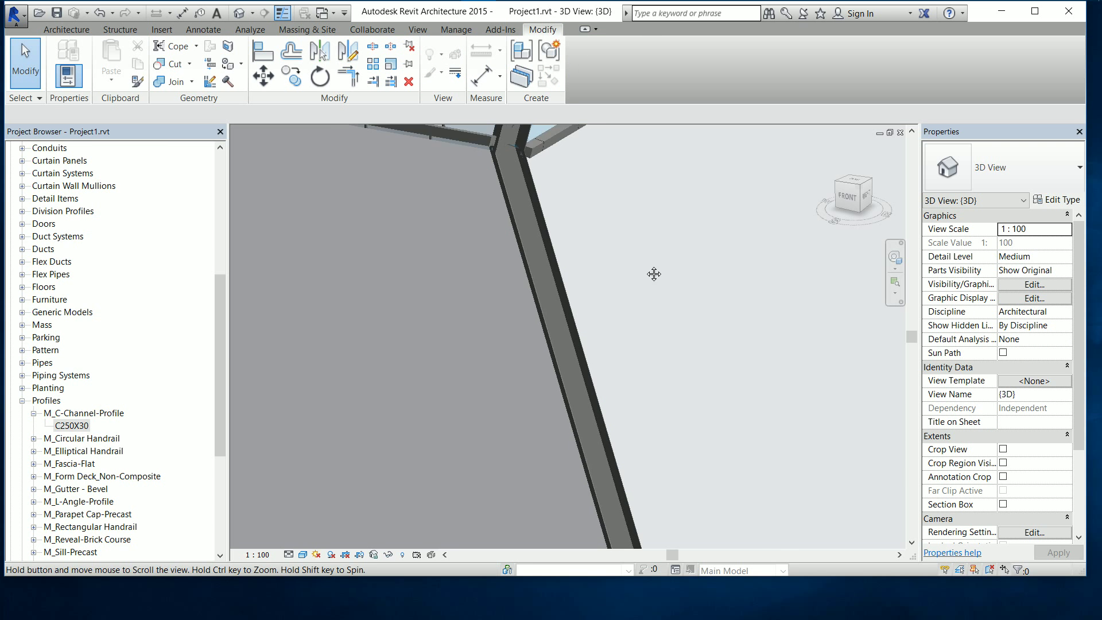
scroll(640, 400, up, 3)
scroll(638, 395, down, 3)
scroll(619, 346, down, 2)
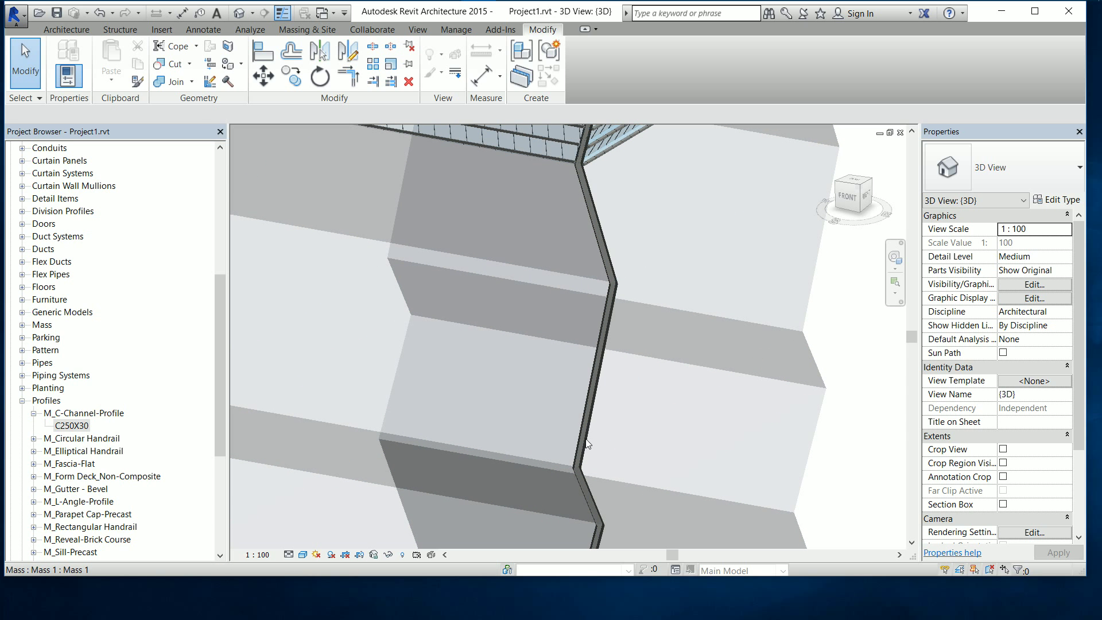
scroll(597, 281, down, 2)
scroll(610, 450, up, 2)
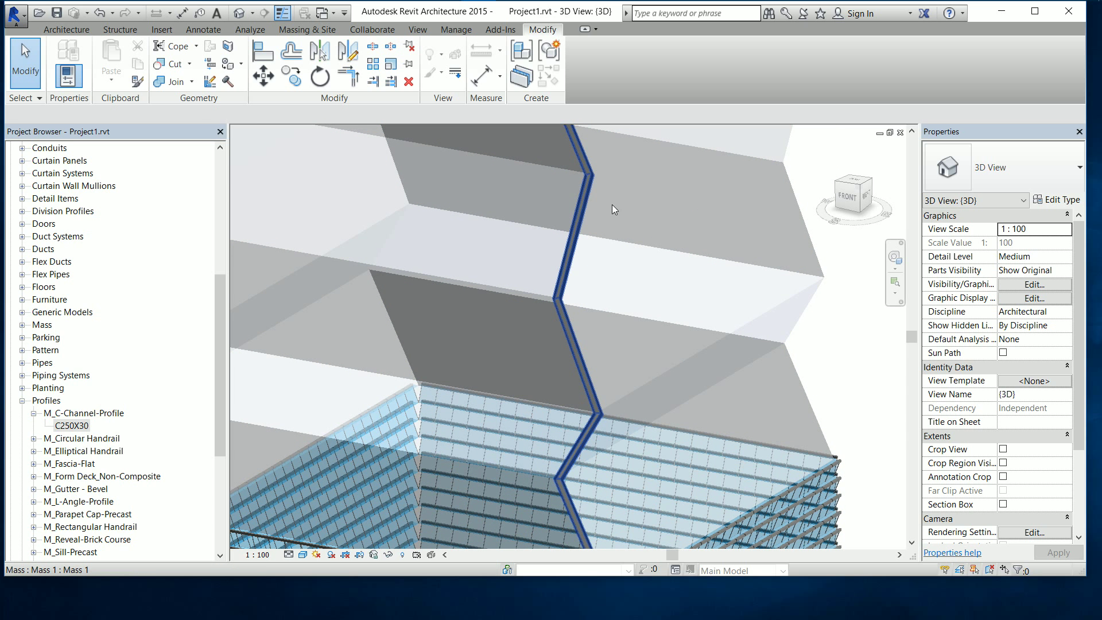
middle_drag(606, 270, 616, 316)
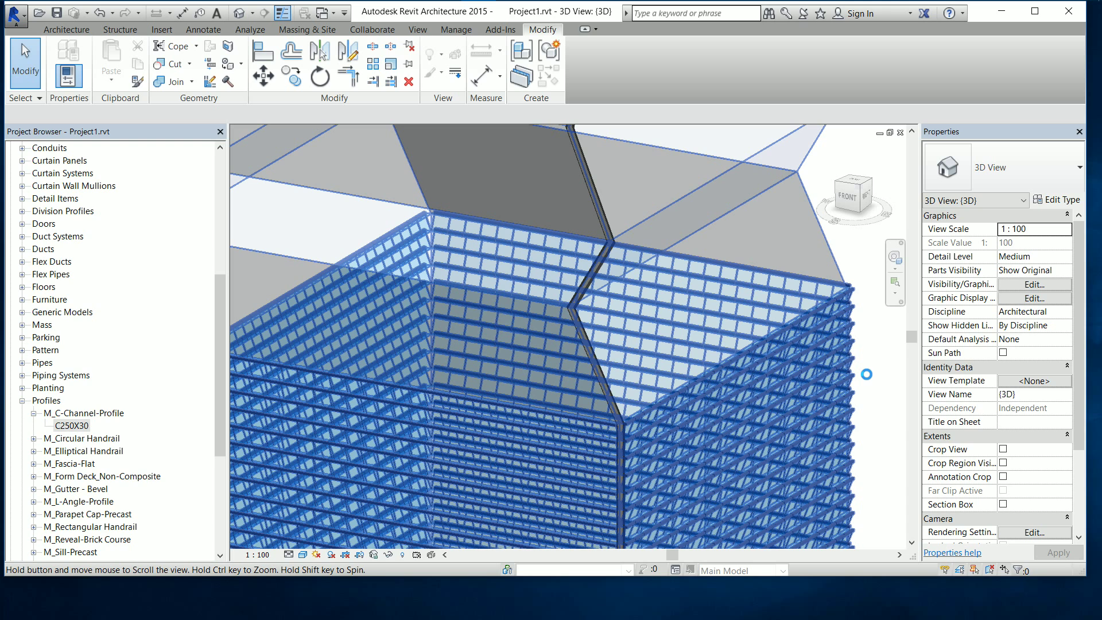
scroll(869, 378, up, 3)
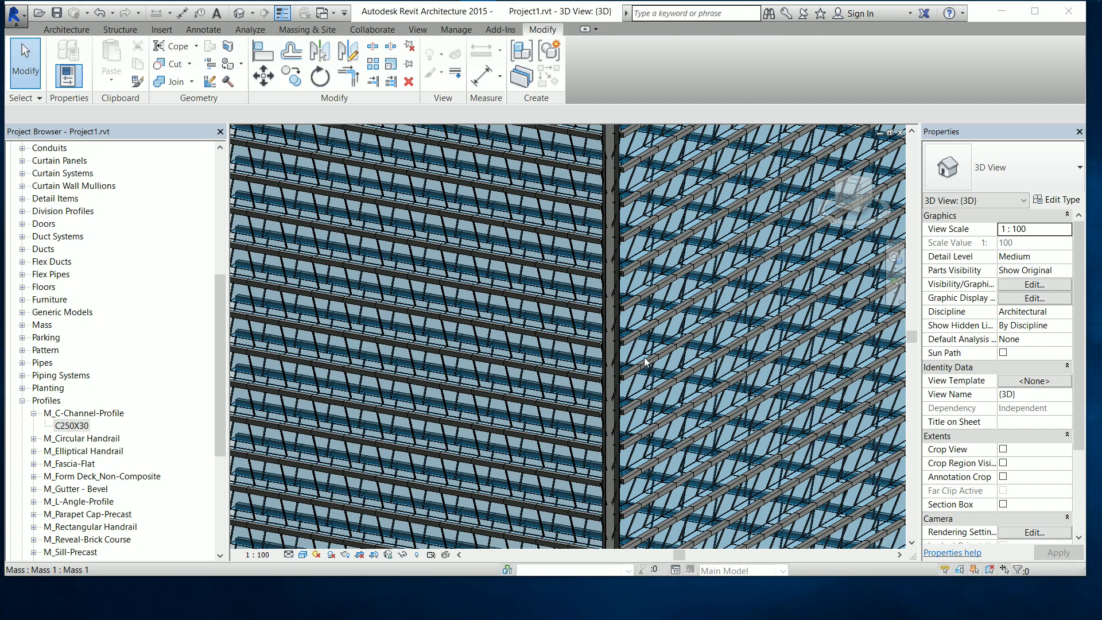
- Switch the 3D view to Hidden Line and zoom out to frame the tower top
click(302, 555)
click(337, 488)
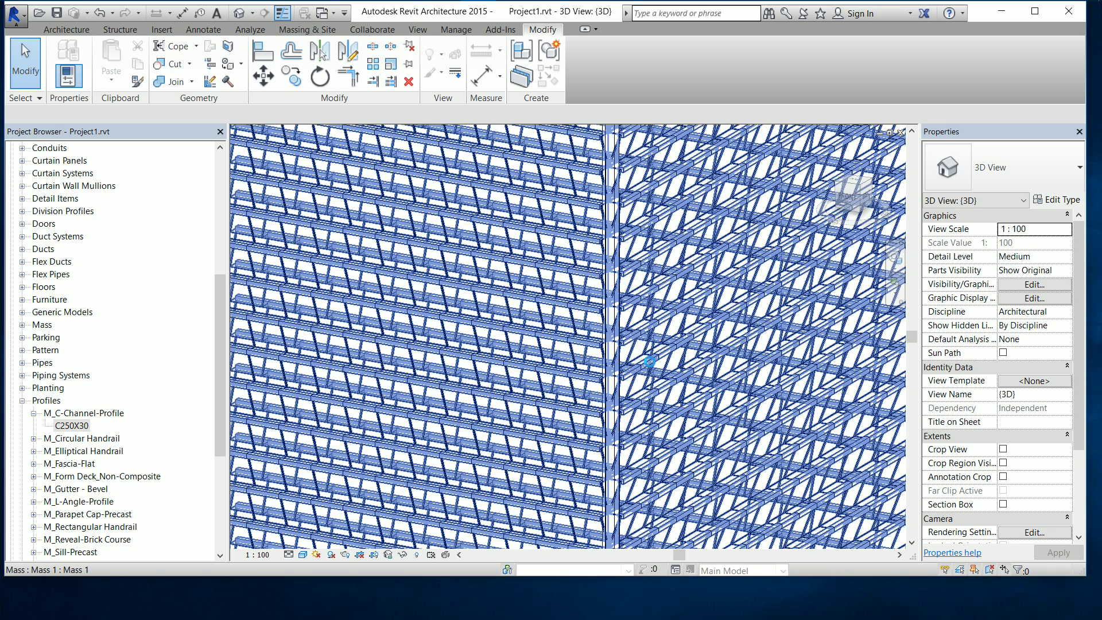
scroll(649, 361, down, 5)
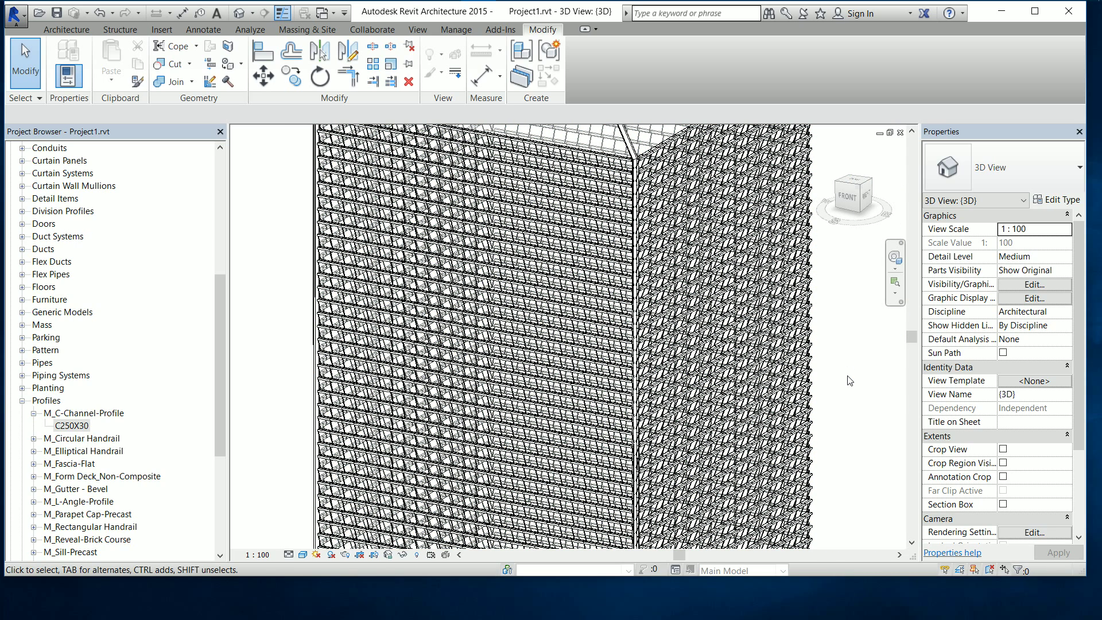
scroll(850, 381, down, 2)
scroll(849, 381, down, 1)
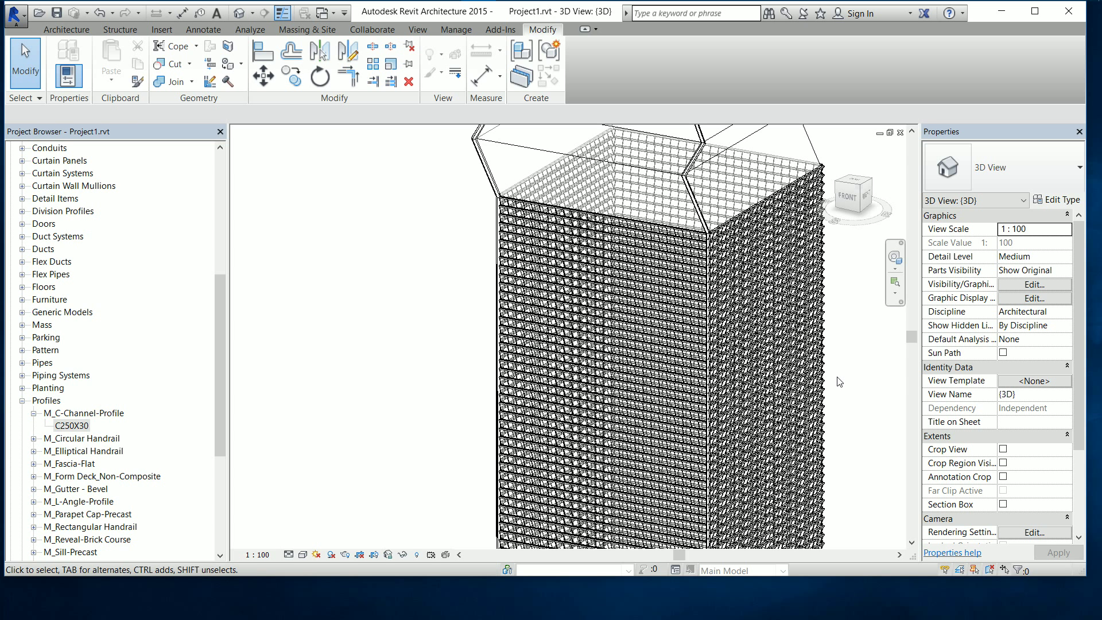
scroll(836, 380, down, 1)
scroll(832, 379, down, 1)
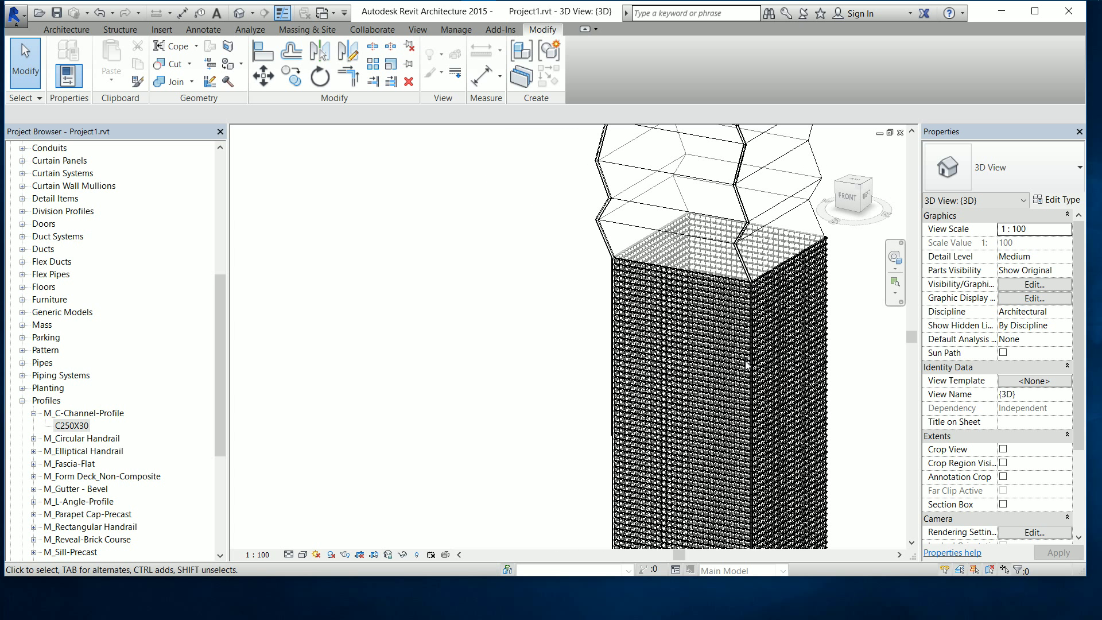
middle_drag(612, 319, 611, 319)
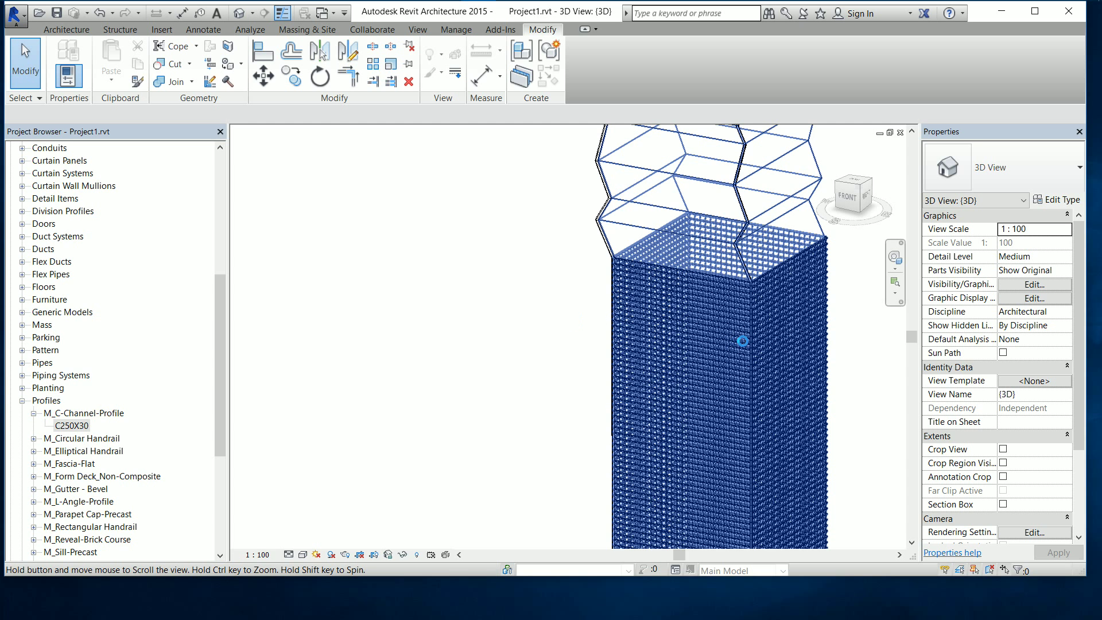
mouse_move(822, 331)
middle_down()
mouse_move(831, 340)
mouse_move(742, 329)
middle_up()
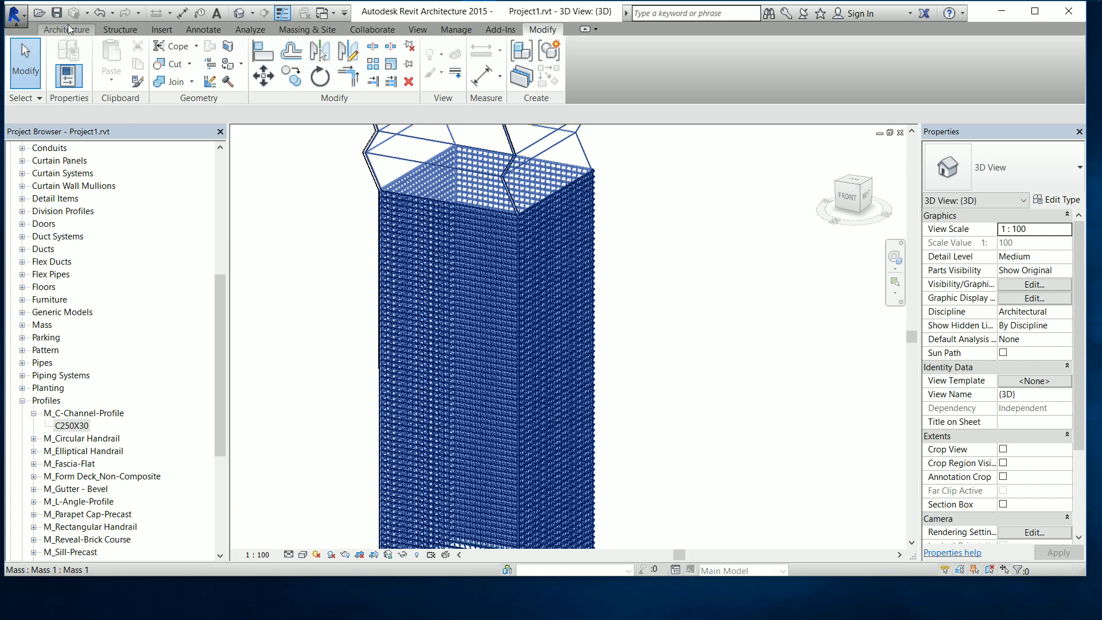
click(297, 29)
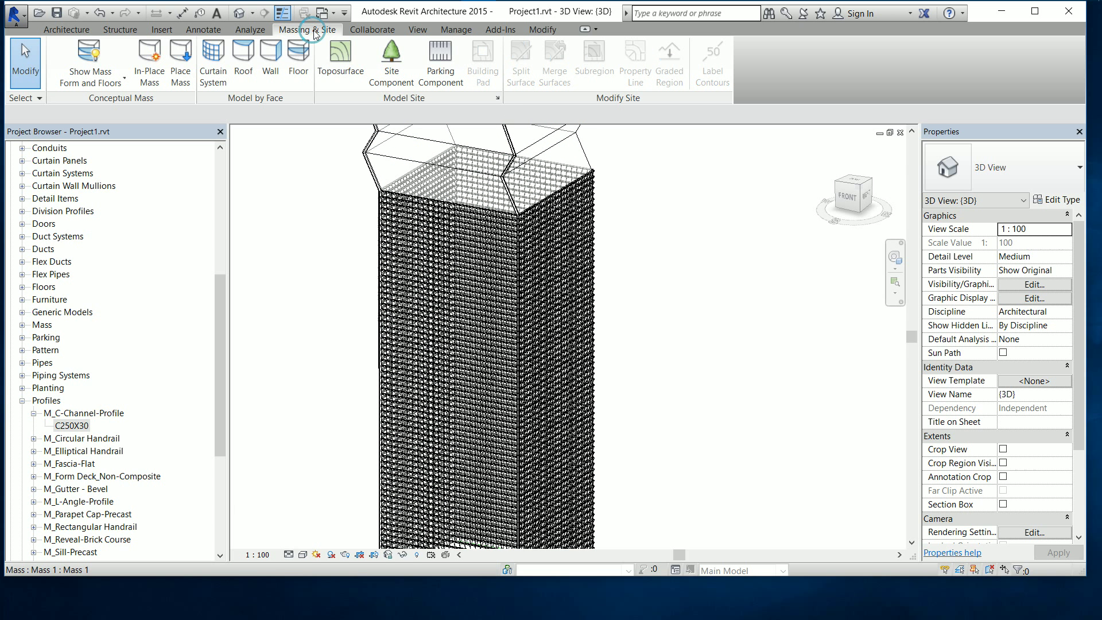
click(298, 78)
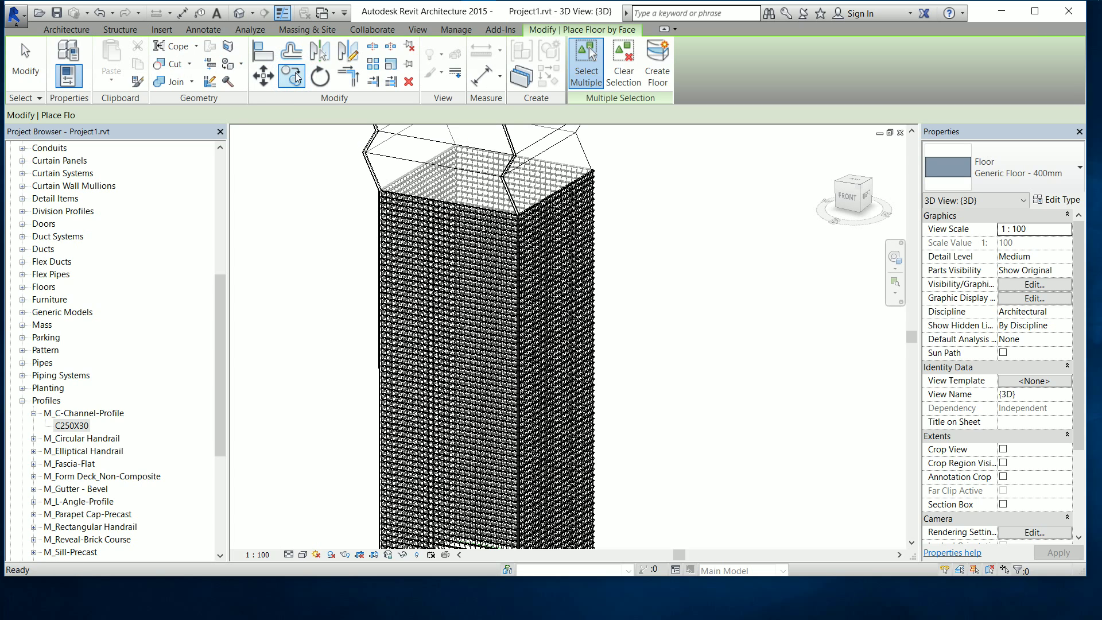
click(657, 86)
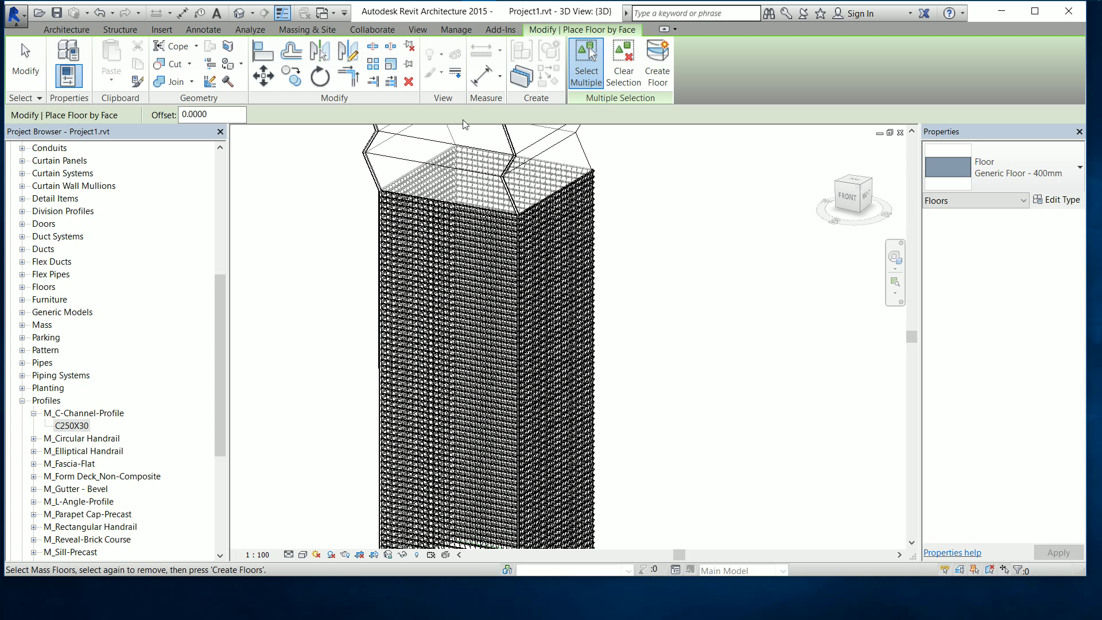
click(303, 34)
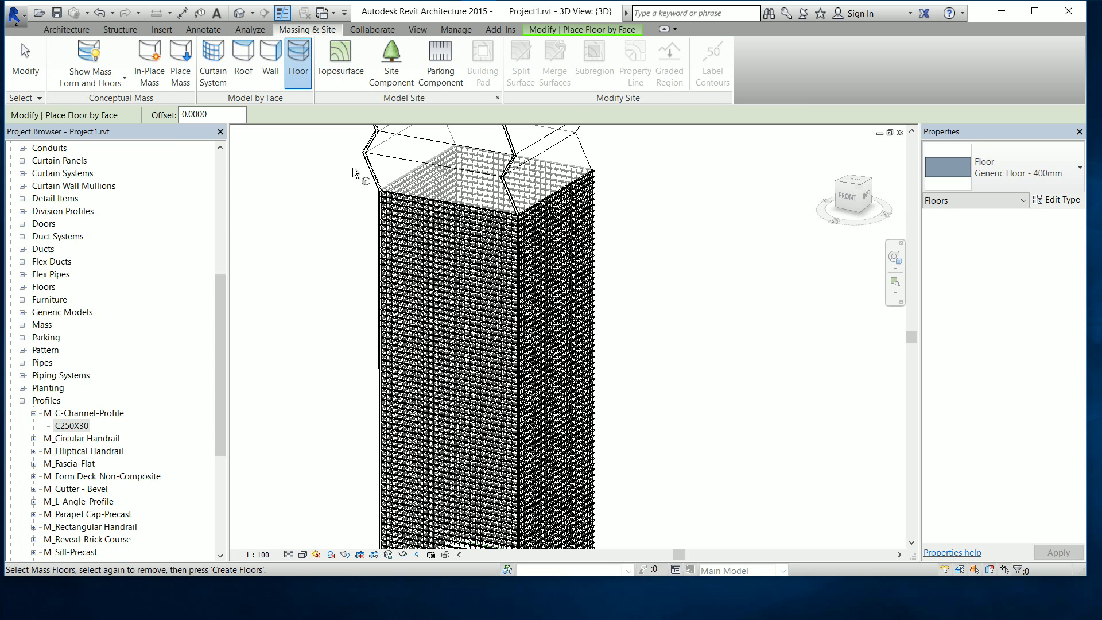
click(24, 62)
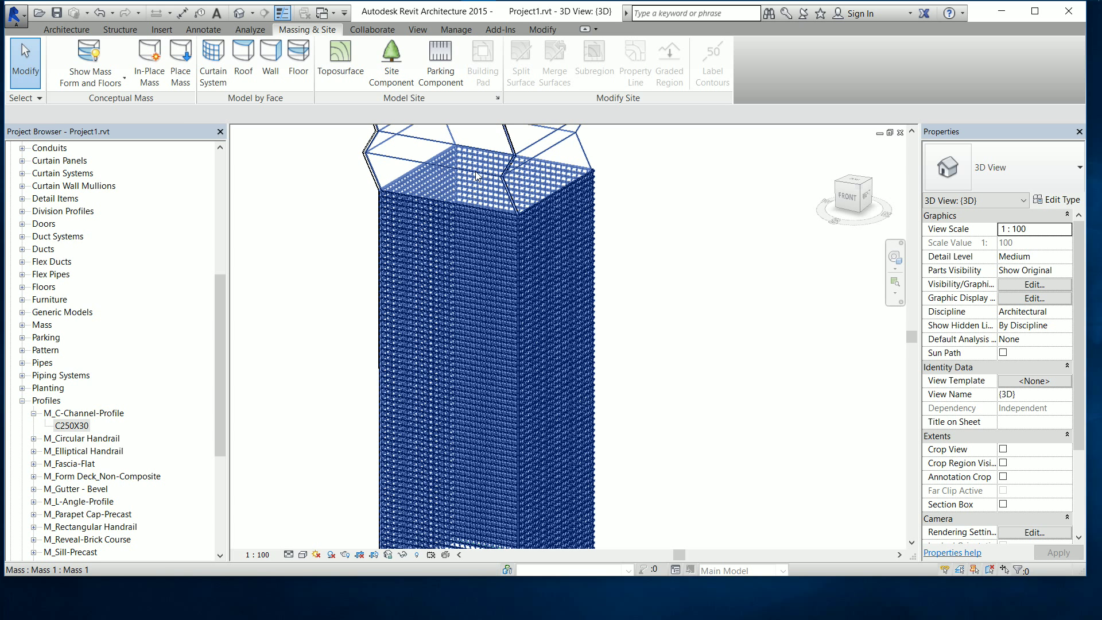
- Add mass floors on Levels 21–36 to the tower mass, totalling 23,660 m² gross floor area
click(475, 176)
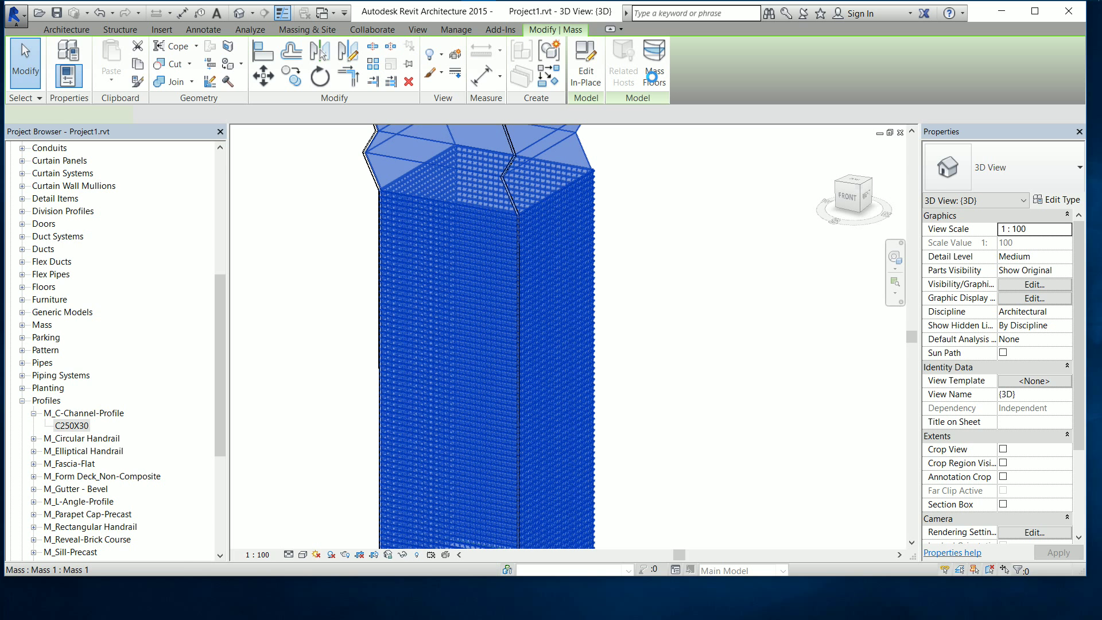
click(654, 82)
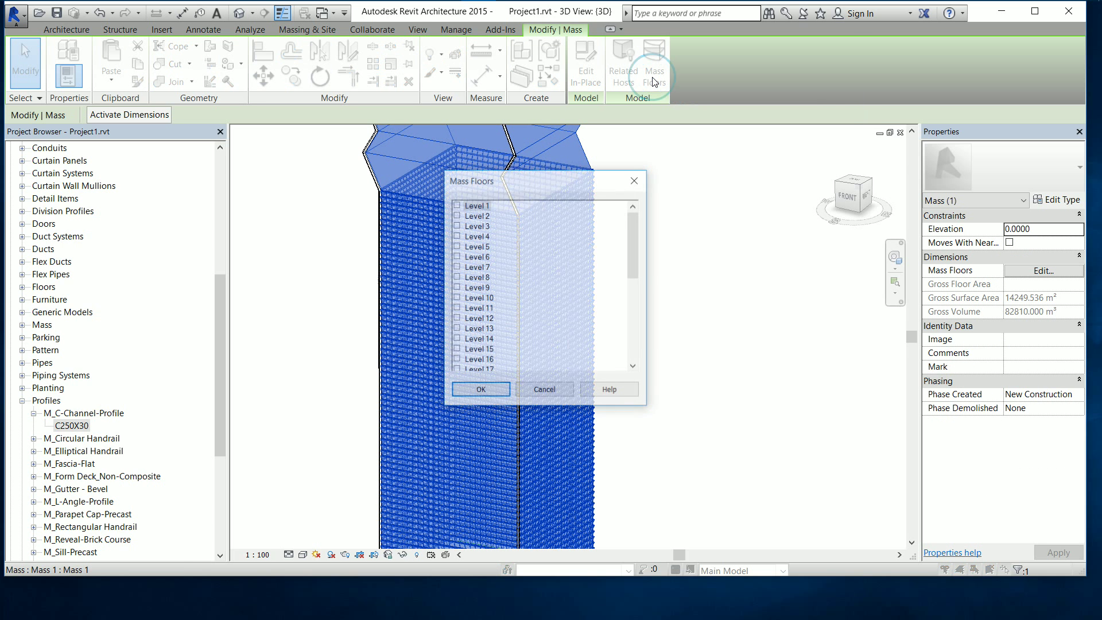
scroll(505, 298, down, 2)
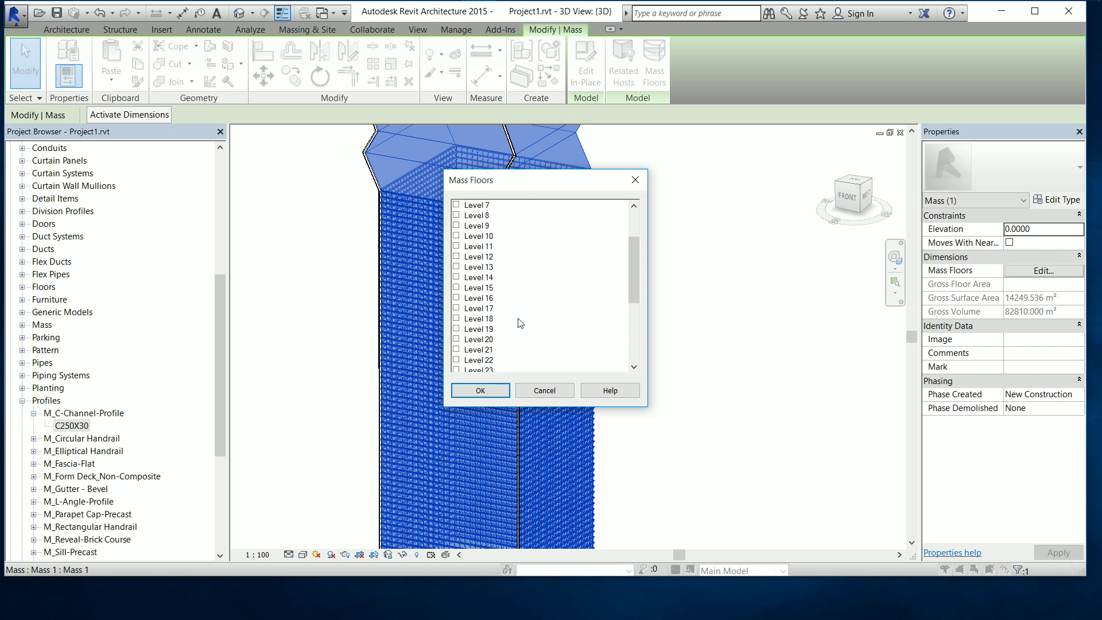
scroll(517, 318, down, 4)
scroll(512, 320, down, 1)
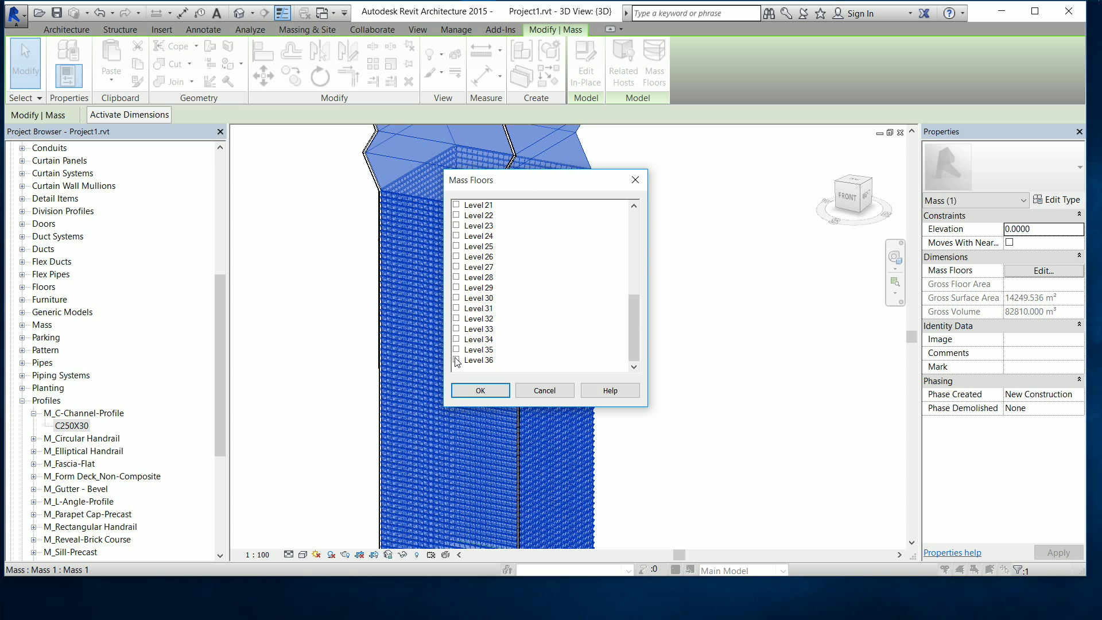
shift+click(473, 360)
click(456, 361)
click(487, 392)
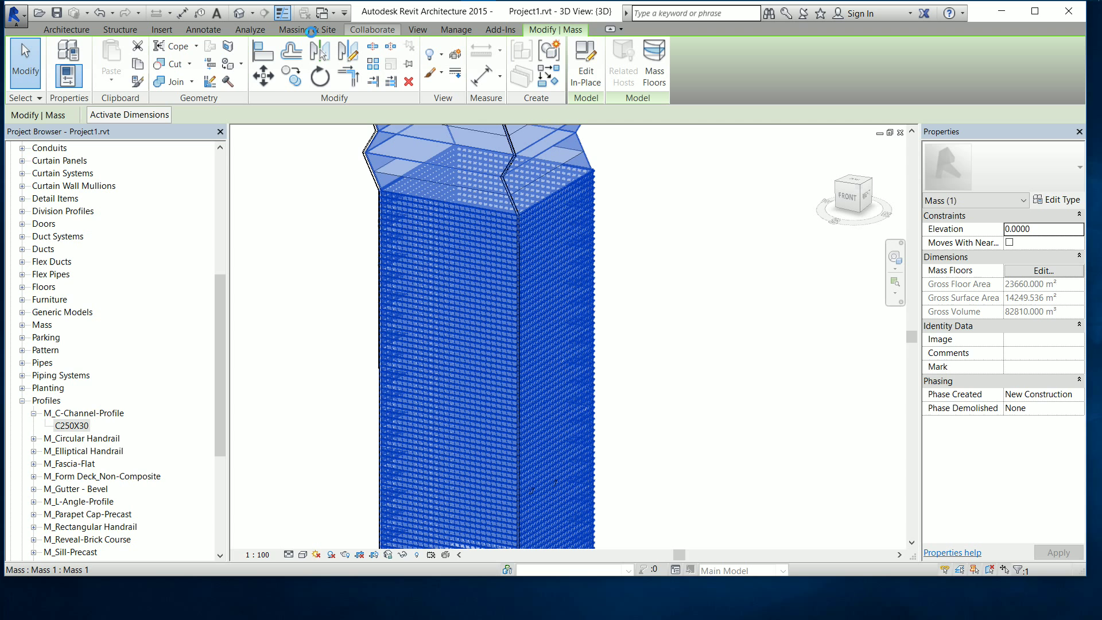
click(310, 30)
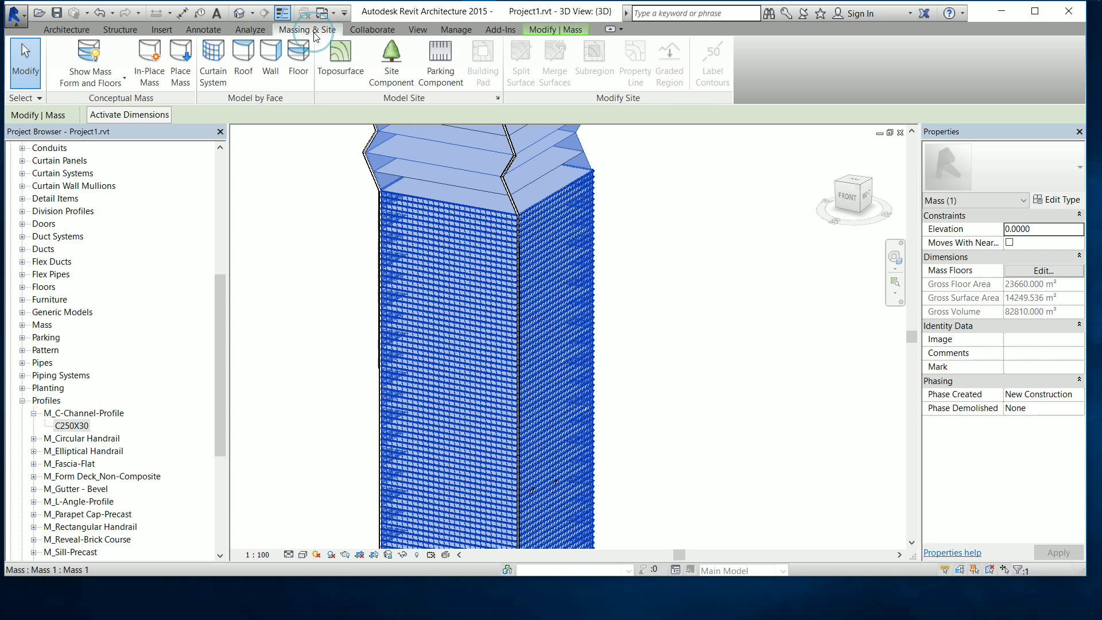
click(298, 63)
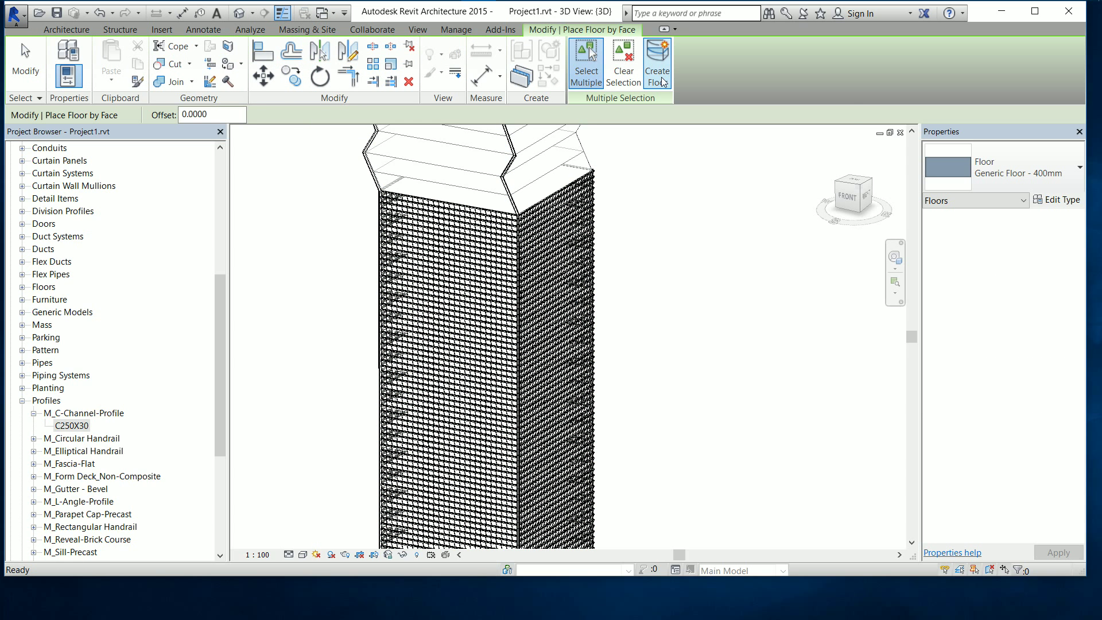
- With Select Multiple on, window-select every mass floor in the tower's upper zigzag section
click(586, 63)
scroll(668, 254, down, 2)
middle_drag(666, 260, 646, 330)
scroll(651, 287, down, 1)
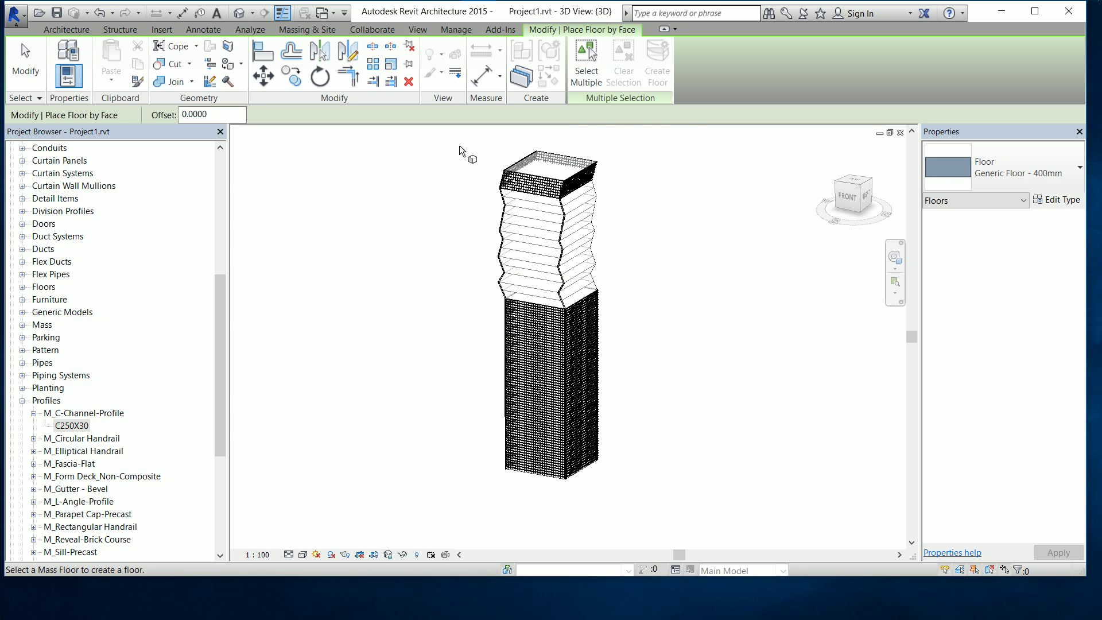
click(587, 62)
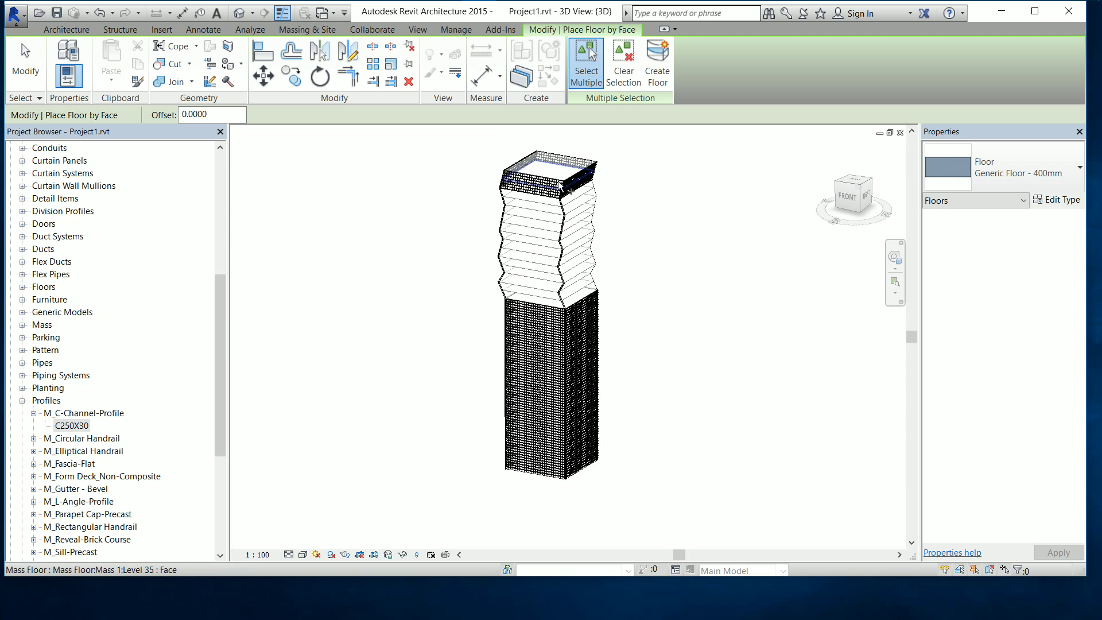
mouse_move(649, 135)
mouse_down()
mouse_move(504, 374)
mouse_move(452, 563)
mouse_move(438, 542)
mouse_up()
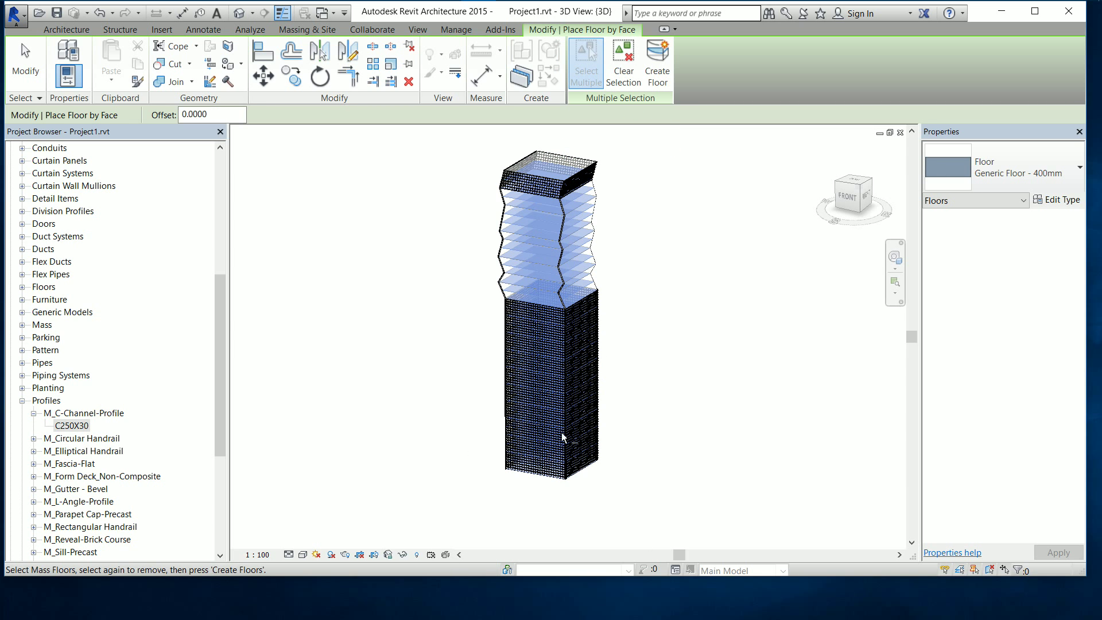
click(1051, 200)
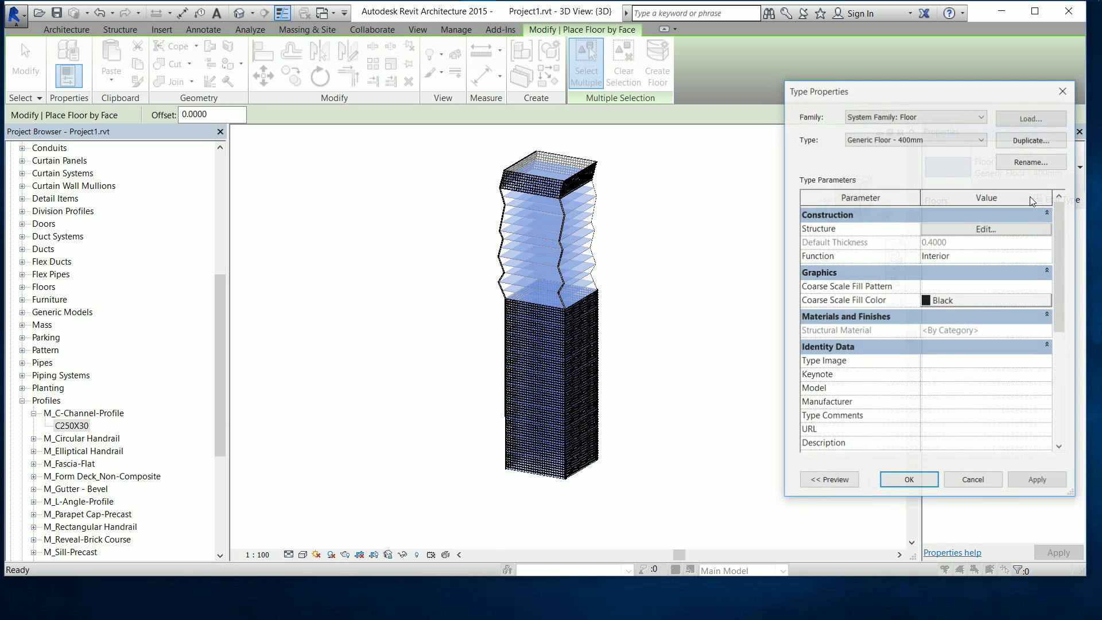
- Duplicate the floor type as Generic Floor - 200mm 2 with a 0.2 m structure layer
click(1027, 141)
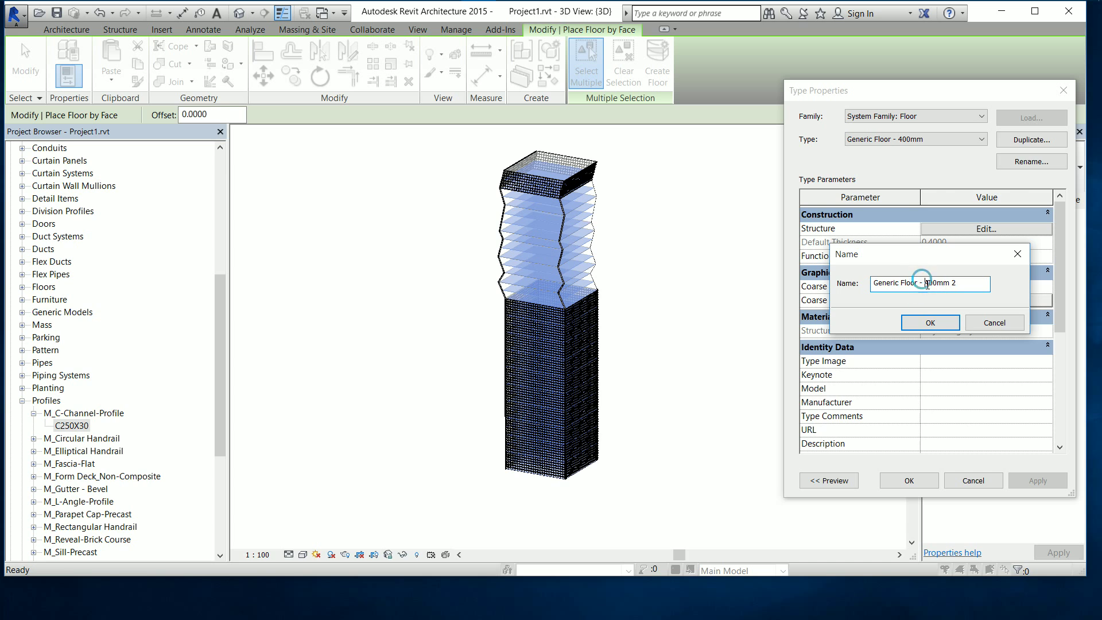
drag(924, 284, 929, 283)
text(2)
click(930, 322)
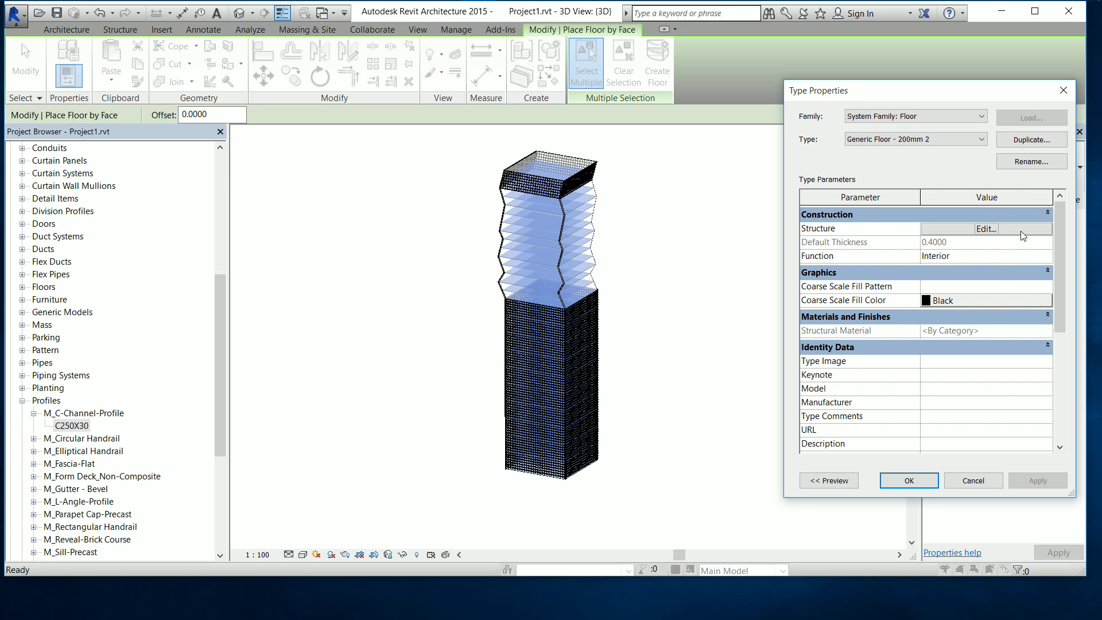
click(1023, 235)
click(916, 238)
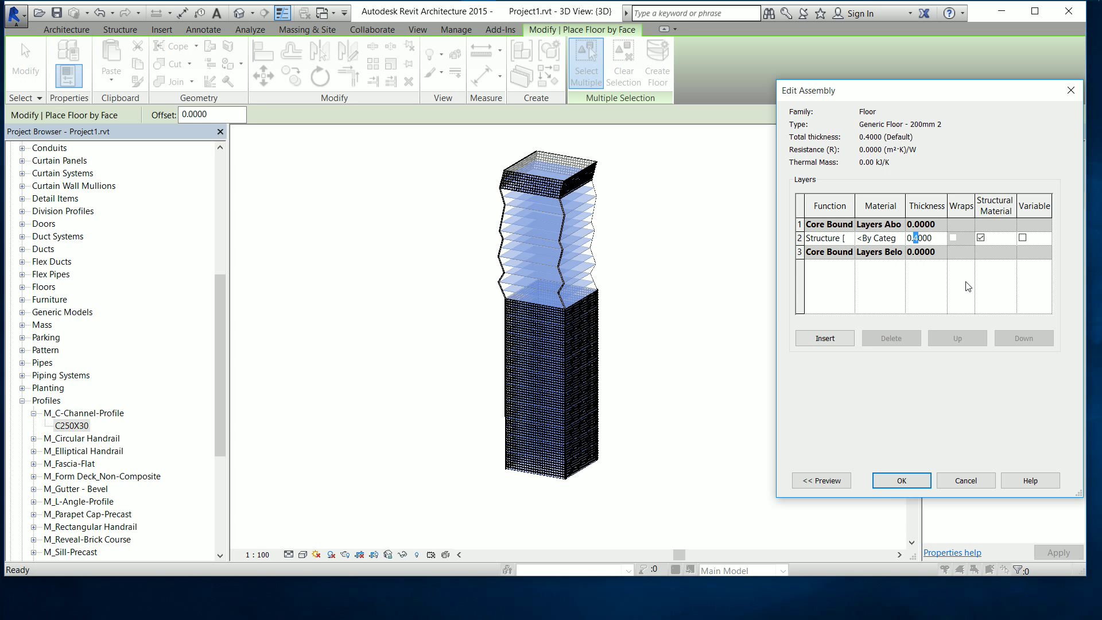
click(899, 480)
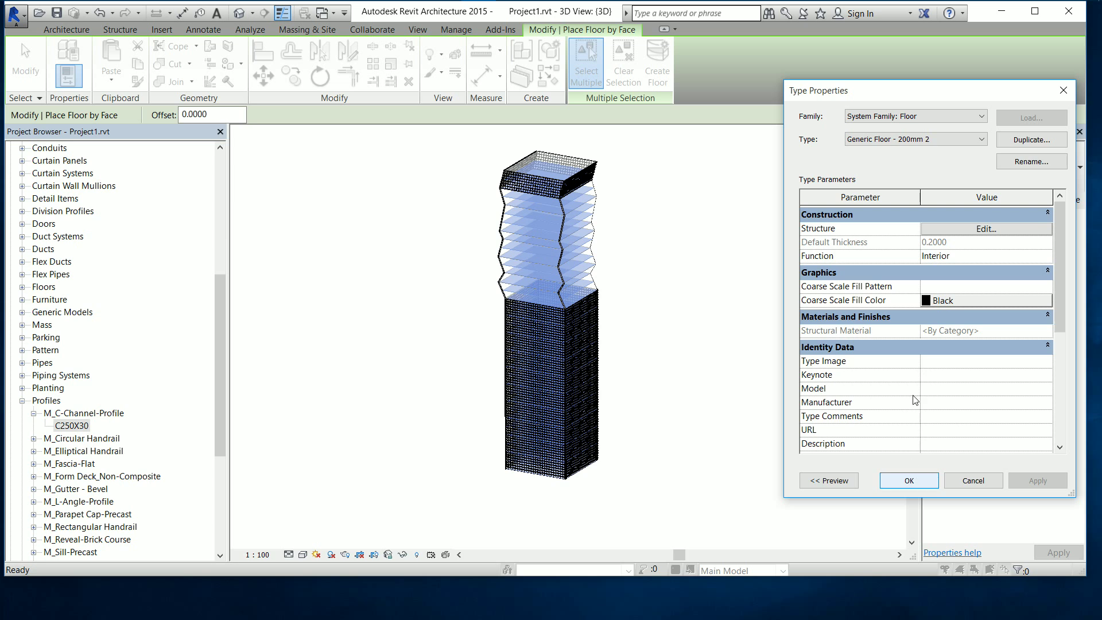
click(901, 480)
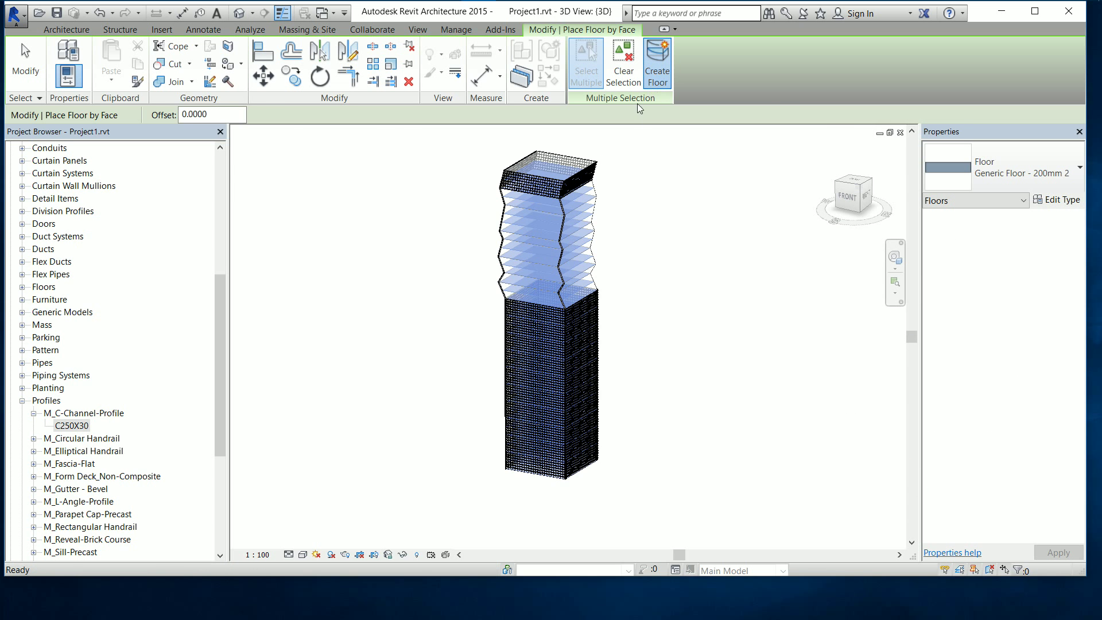
- Select the tower mass and start Roof by Face with a Generic Roof - 300mm at Level 36
key(Escape)
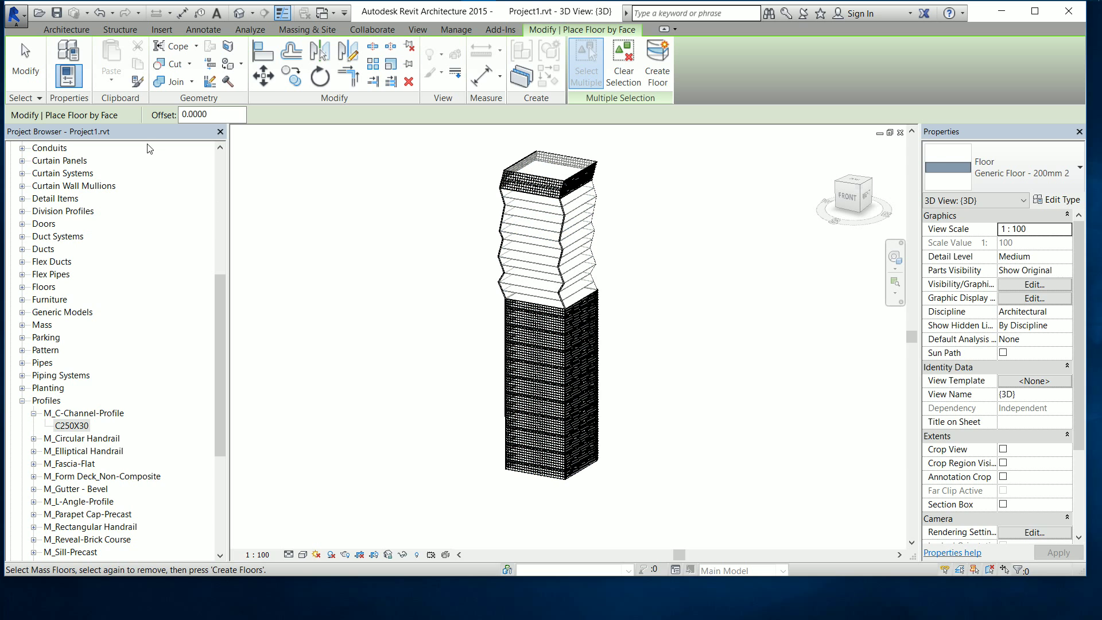
click(25, 80)
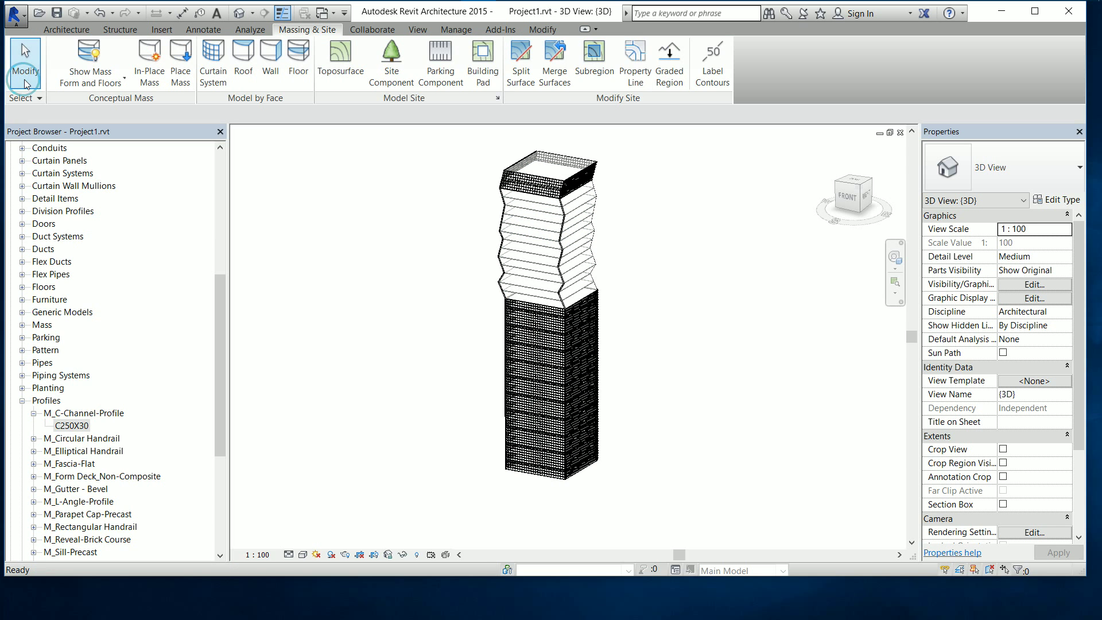
click(577, 187)
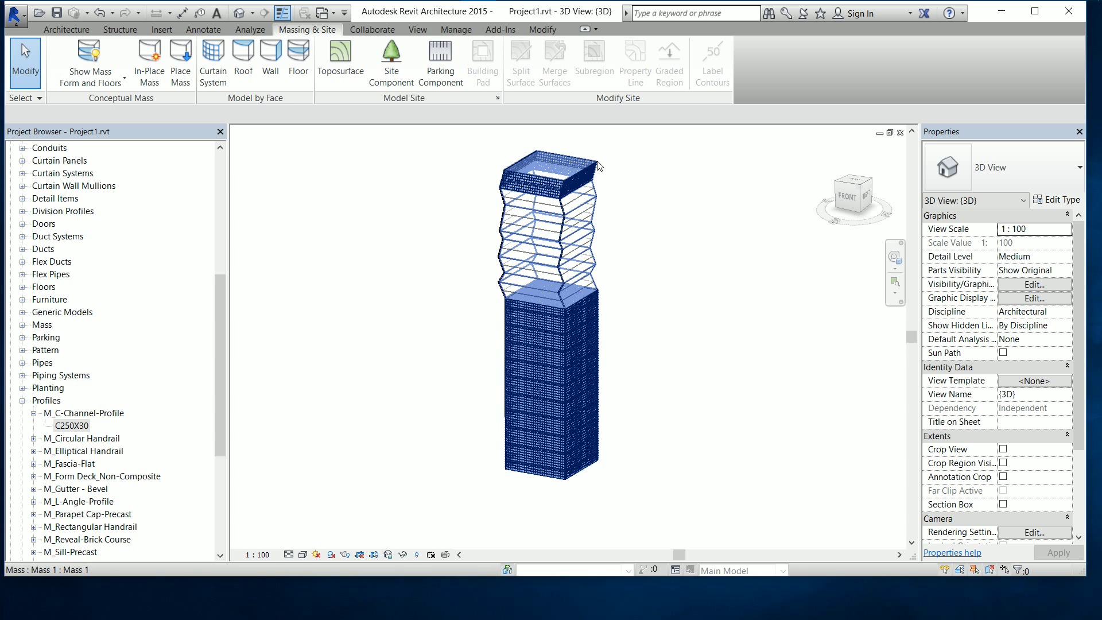
scroll(619, 165, up, 3)
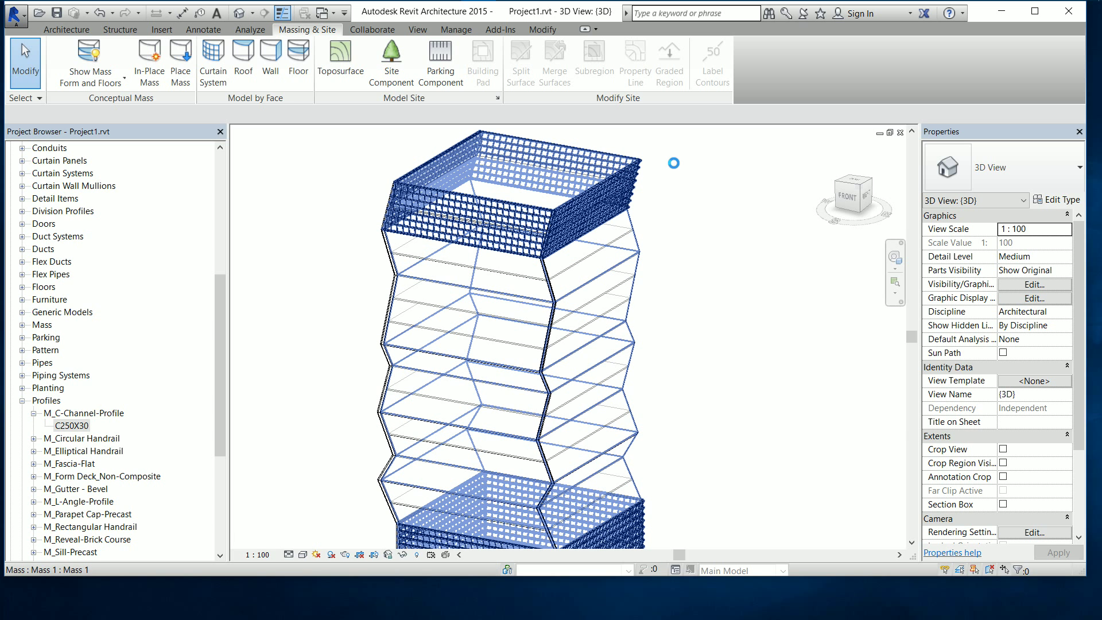
scroll(694, 169, up, 1)
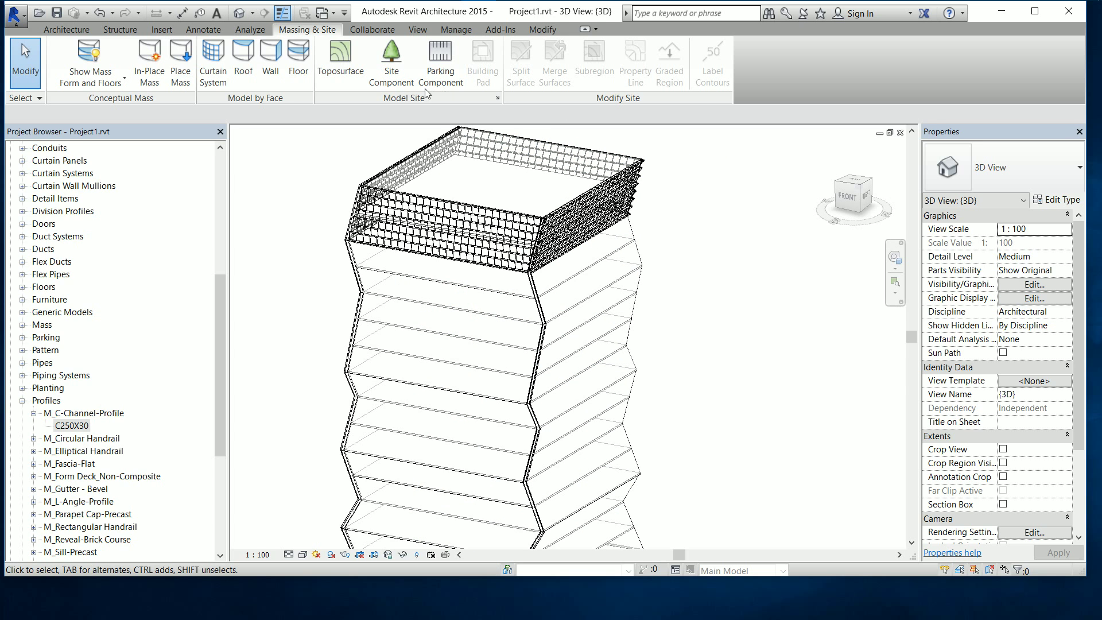
click(240, 70)
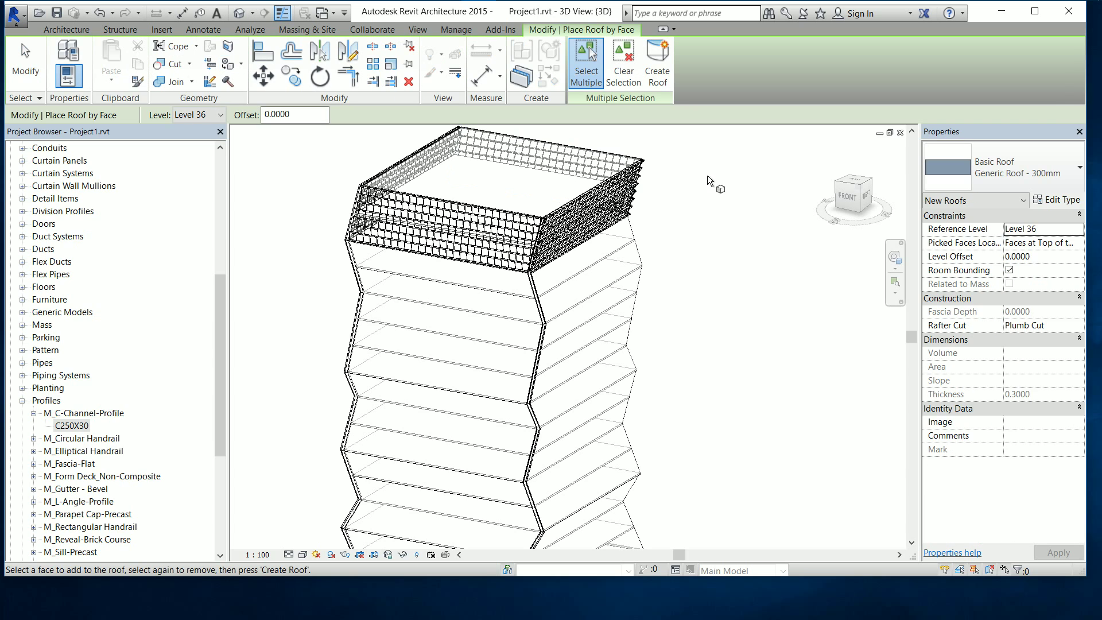
- Create the roof on the tower's top face and set the visual style to Consistent Colors
click(538, 214)
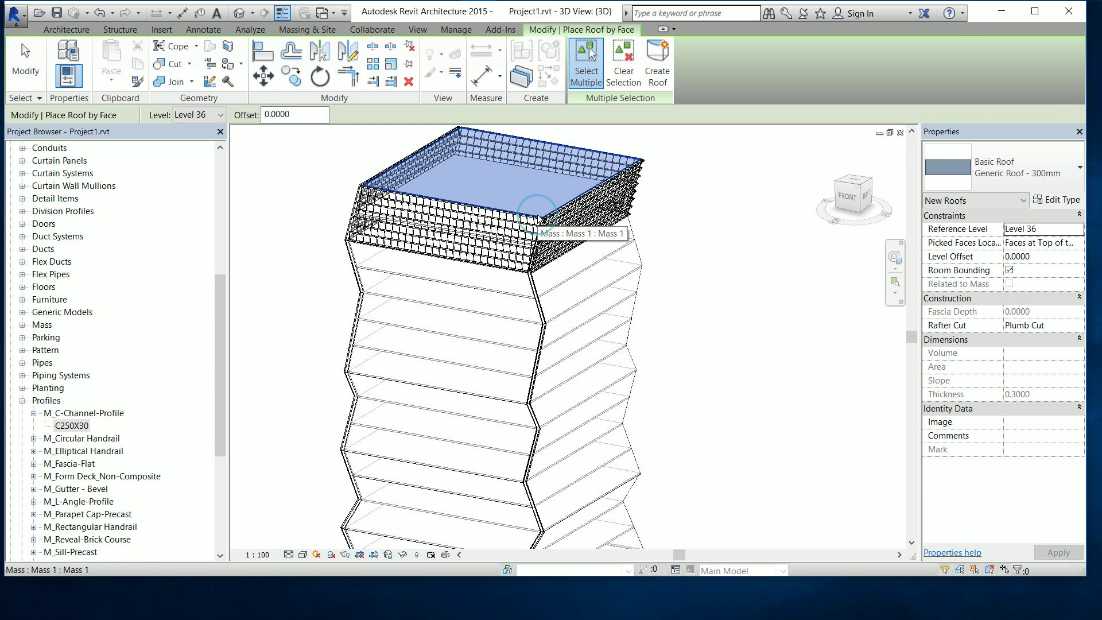
click(648, 83)
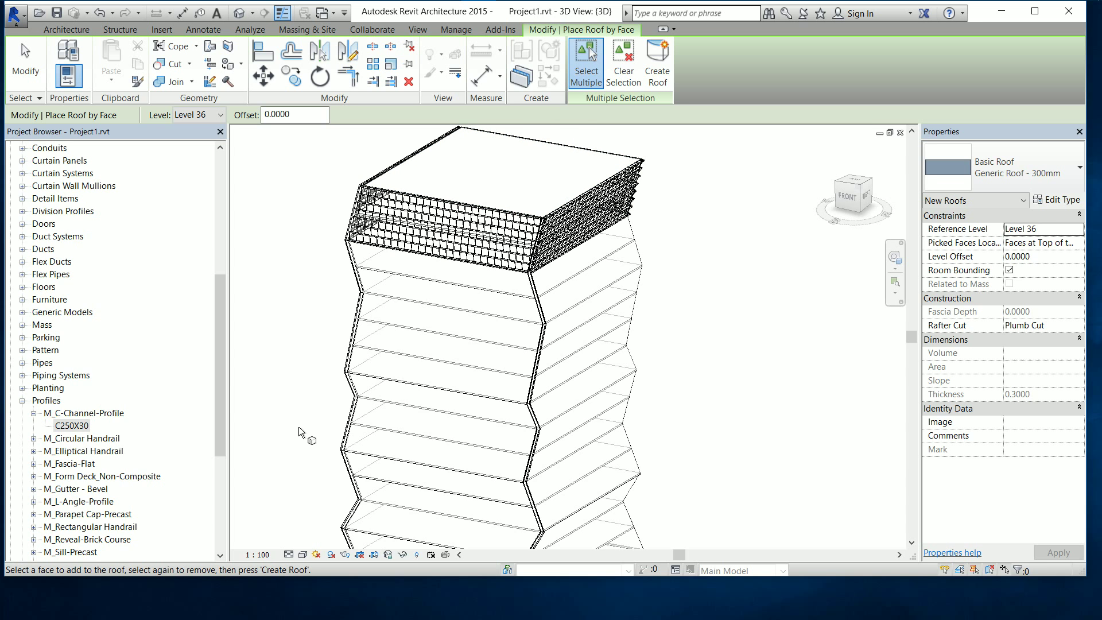
click(304, 555)
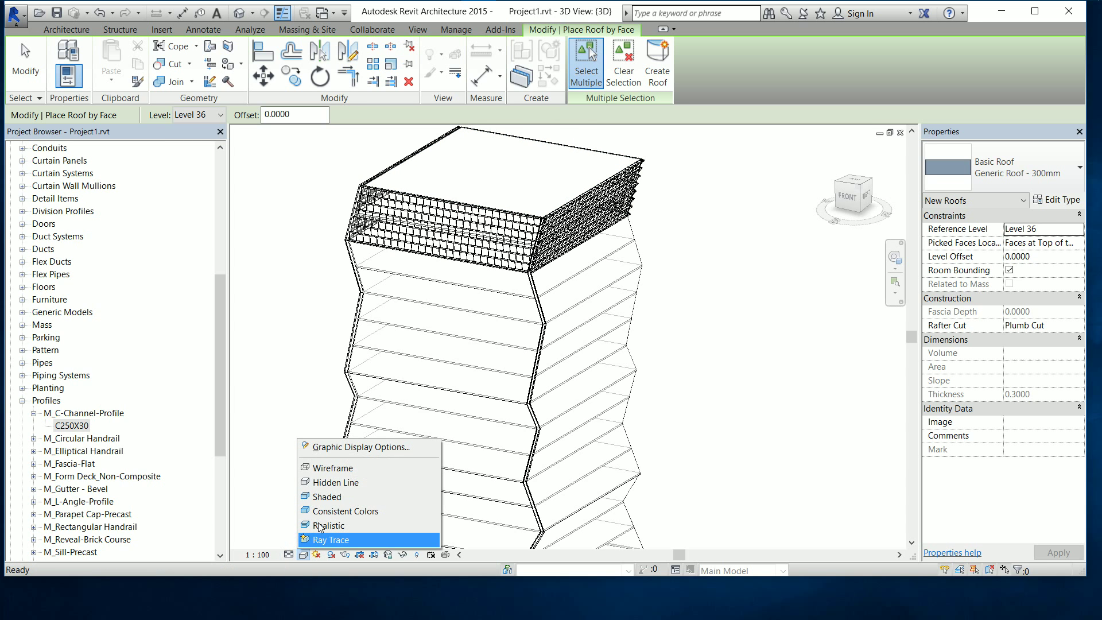
click(345, 510)
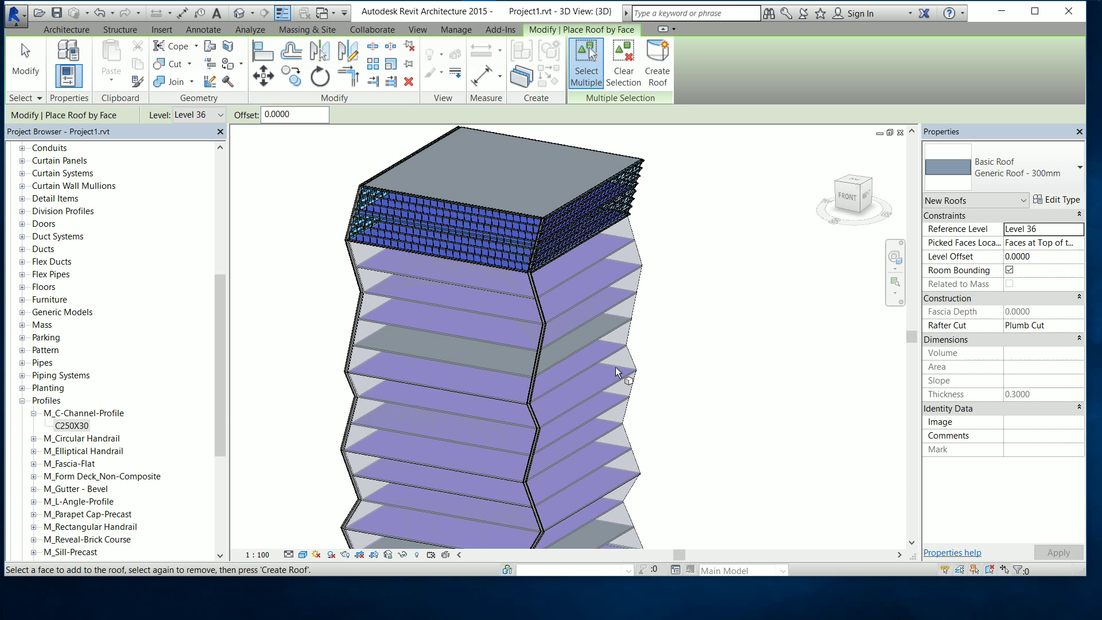
click(26, 71)
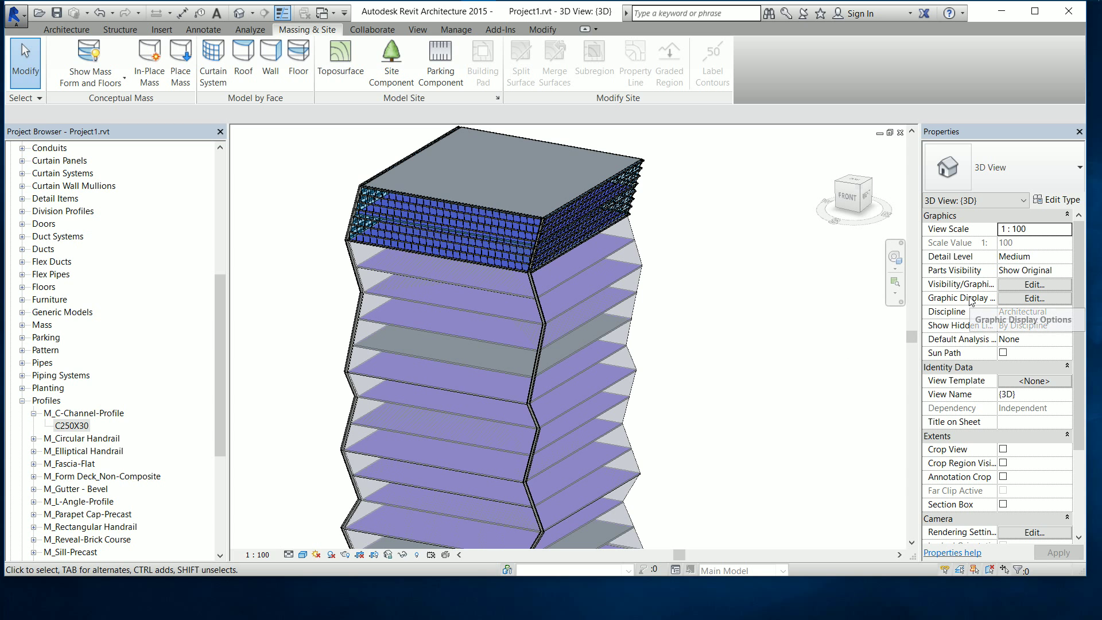
- Uncheck the Mass category in the 3D view's Visibility/Graphics settings and apply it
click(1034, 285)
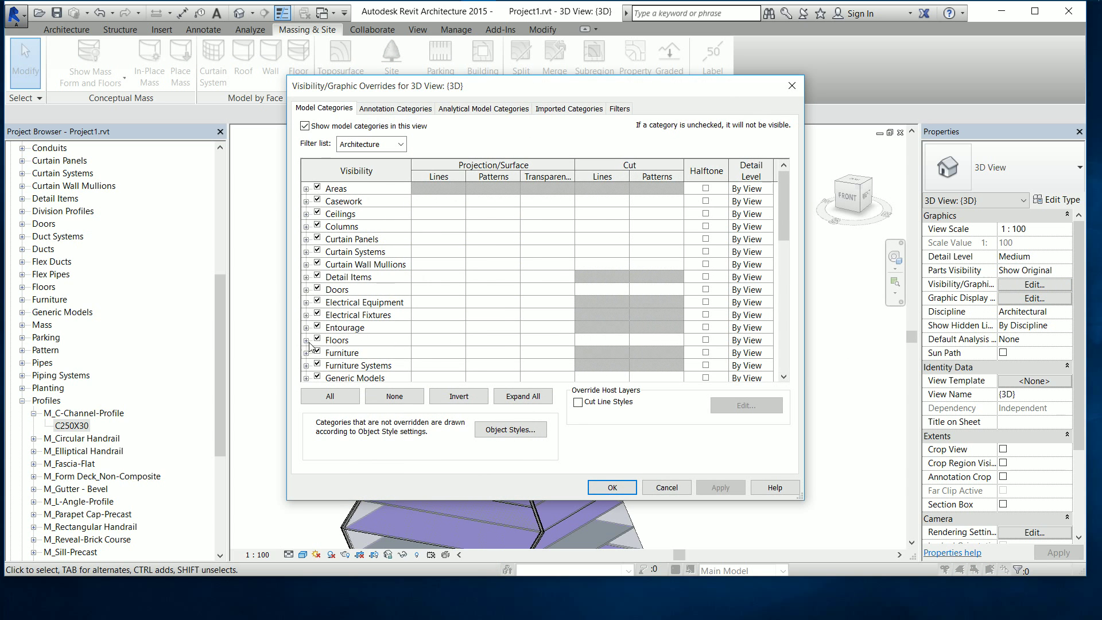
scroll(792, 232, down, 1)
scroll(792, 233, down, 2)
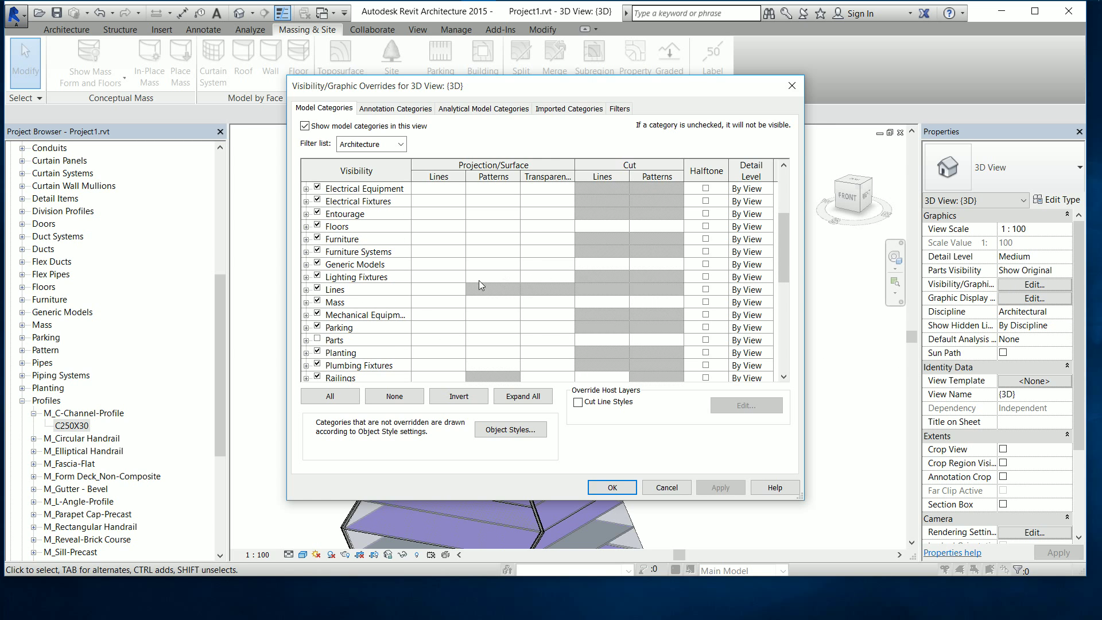
click(317, 302)
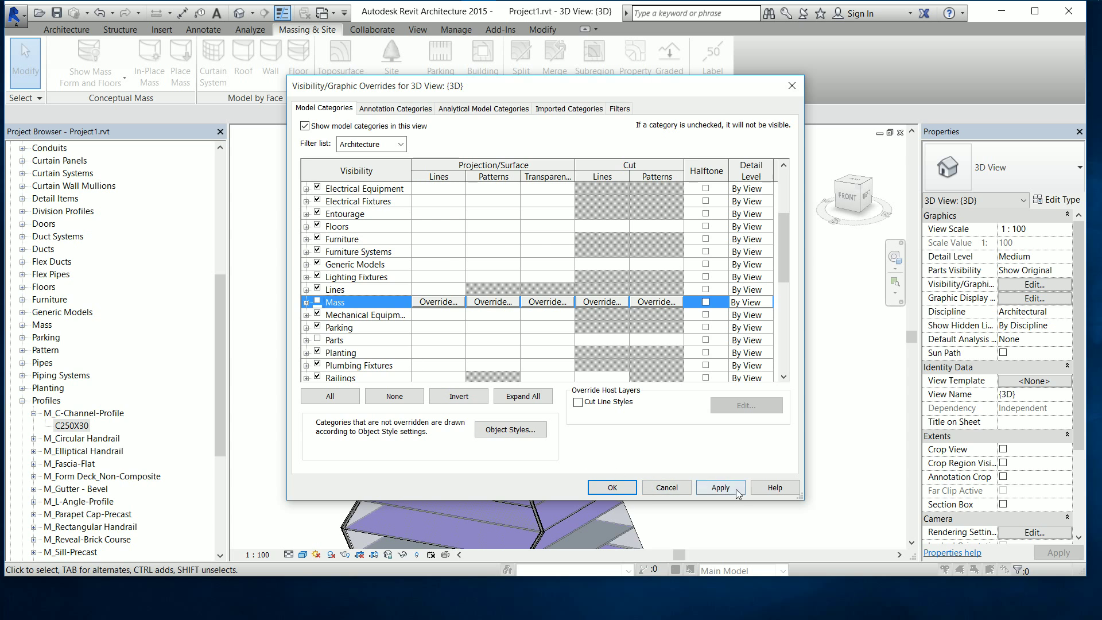
click(721, 488)
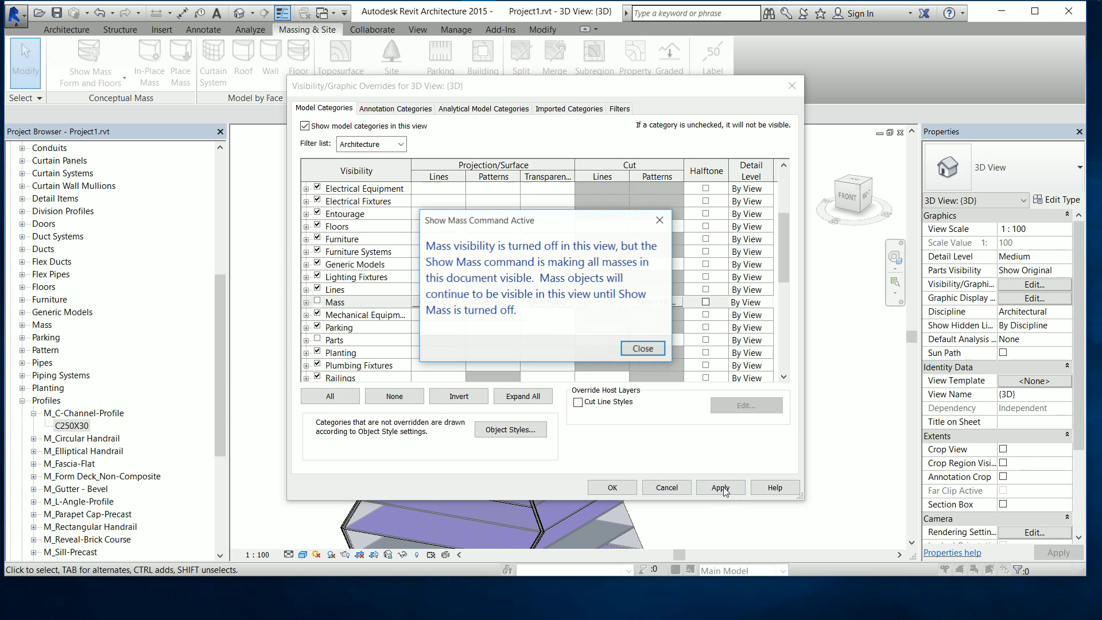
click(639, 355)
click(621, 489)
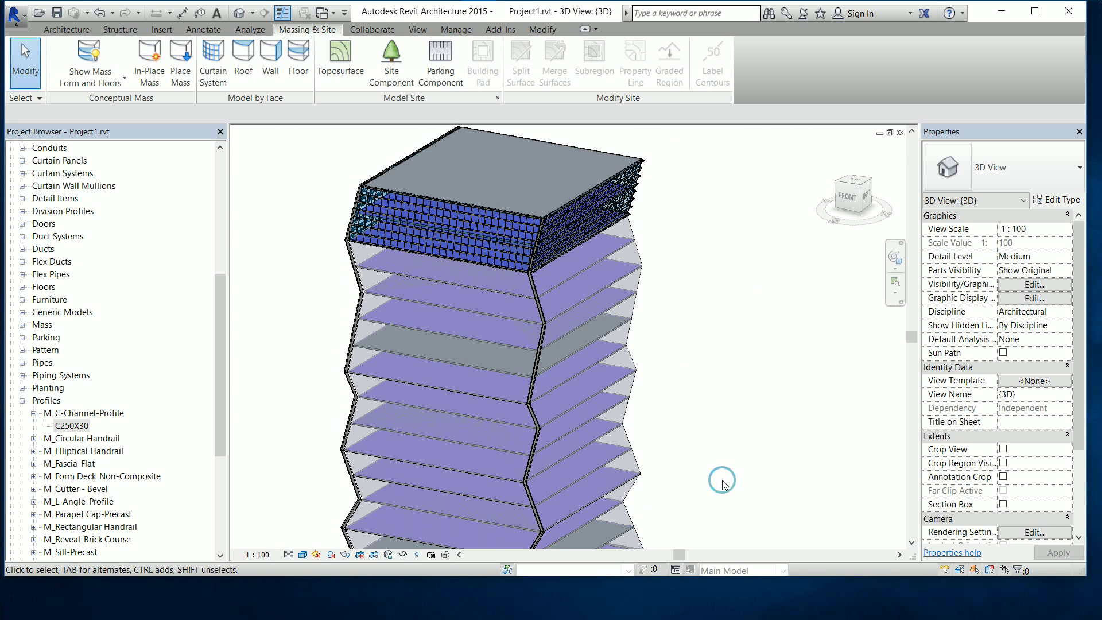
- Pan along the tower until its roof and mullioned top band are in view
scroll(721, 482, down, 2)
middle_drag(726, 485, 682, 373)
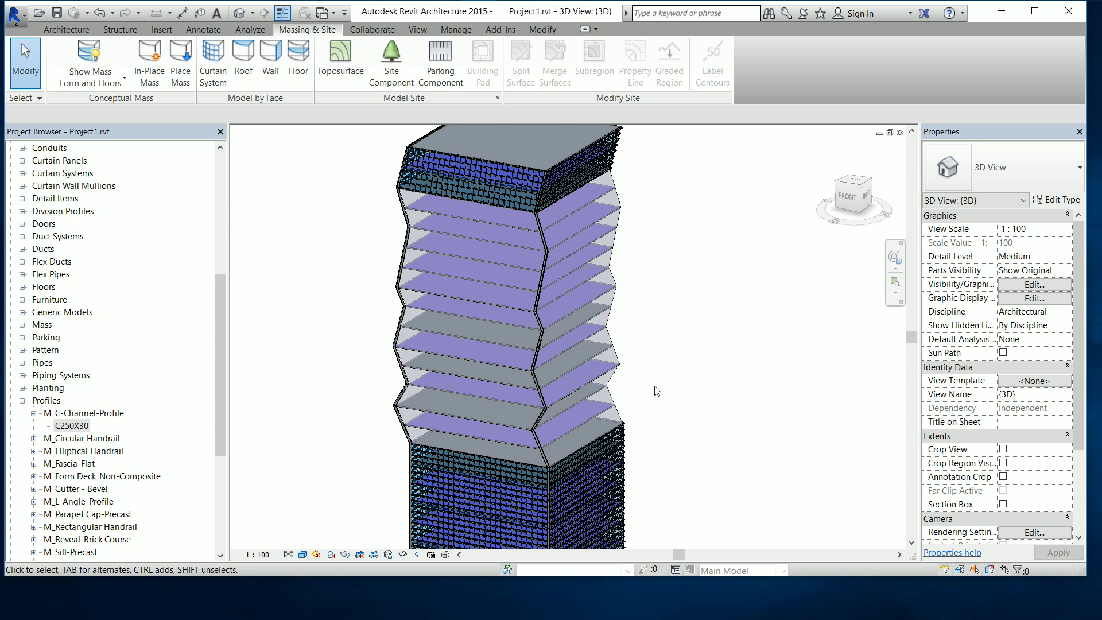
middle_drag(684, 413, 664, 169)
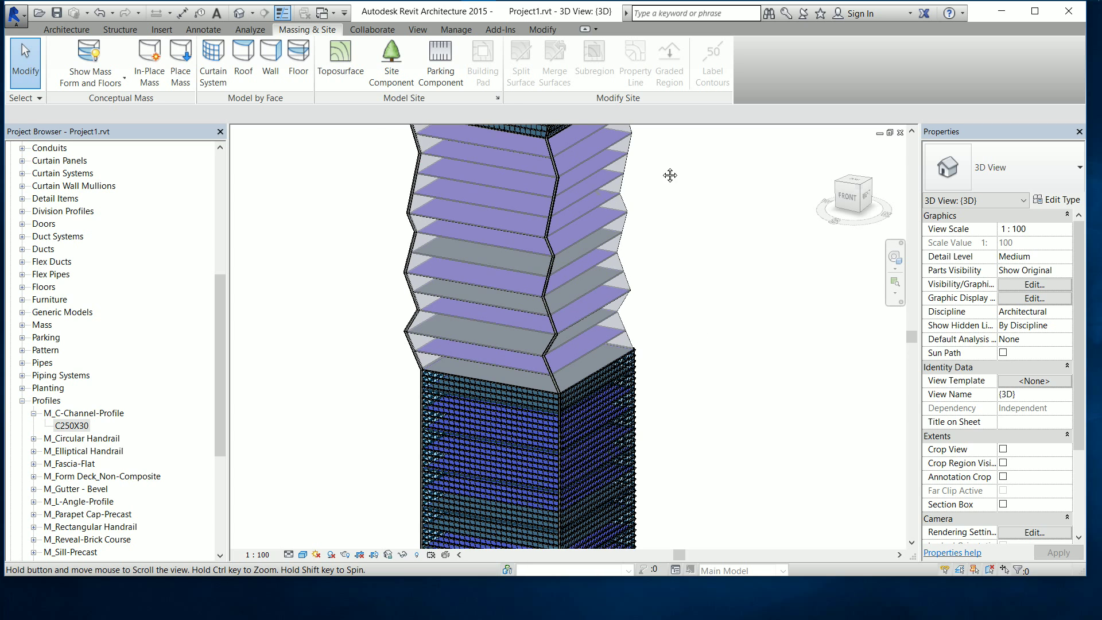
middle_drag(689, 406, 683, 323)
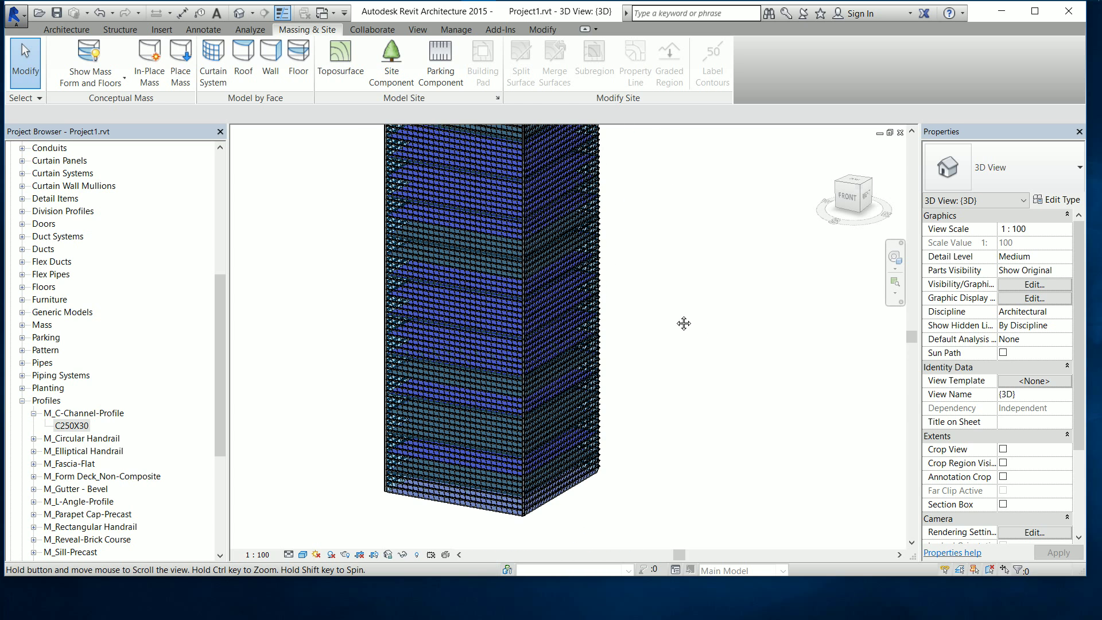
scroll(552, 484, up, 2)
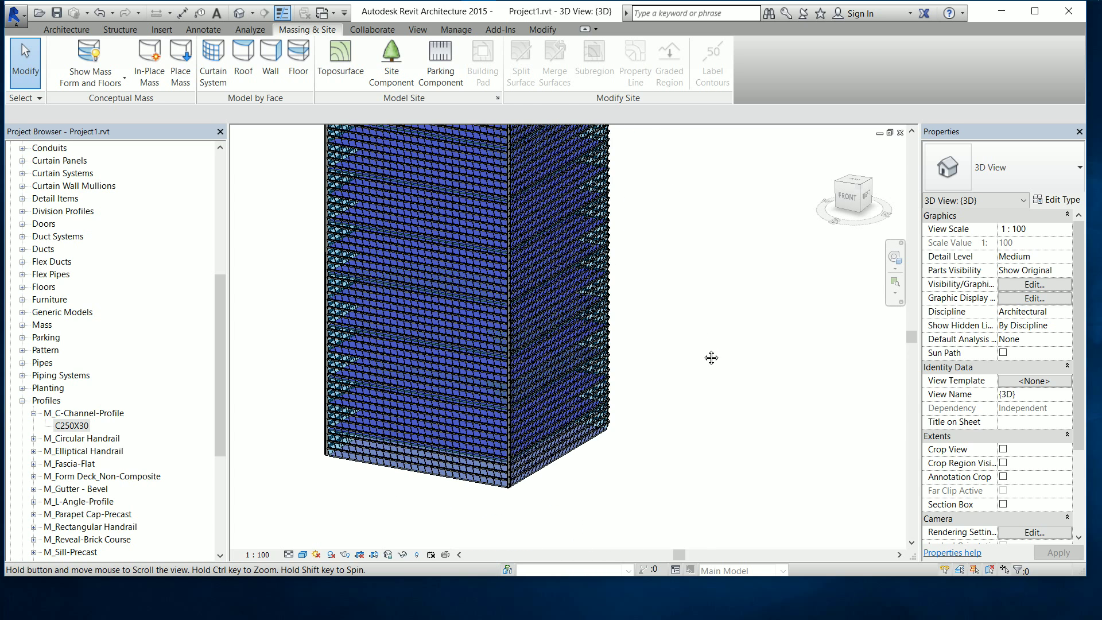
middle_drag(711, 356, 719, 563)
middle_drag(720, 322, 730, 440)
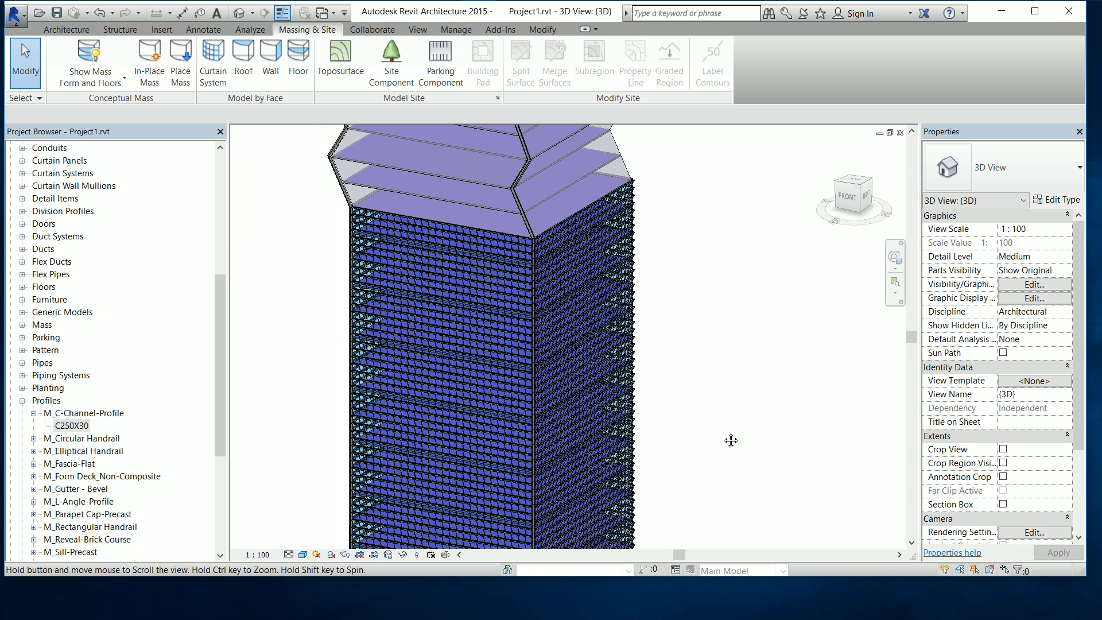
middle_drag(727, 386, 726, 527)
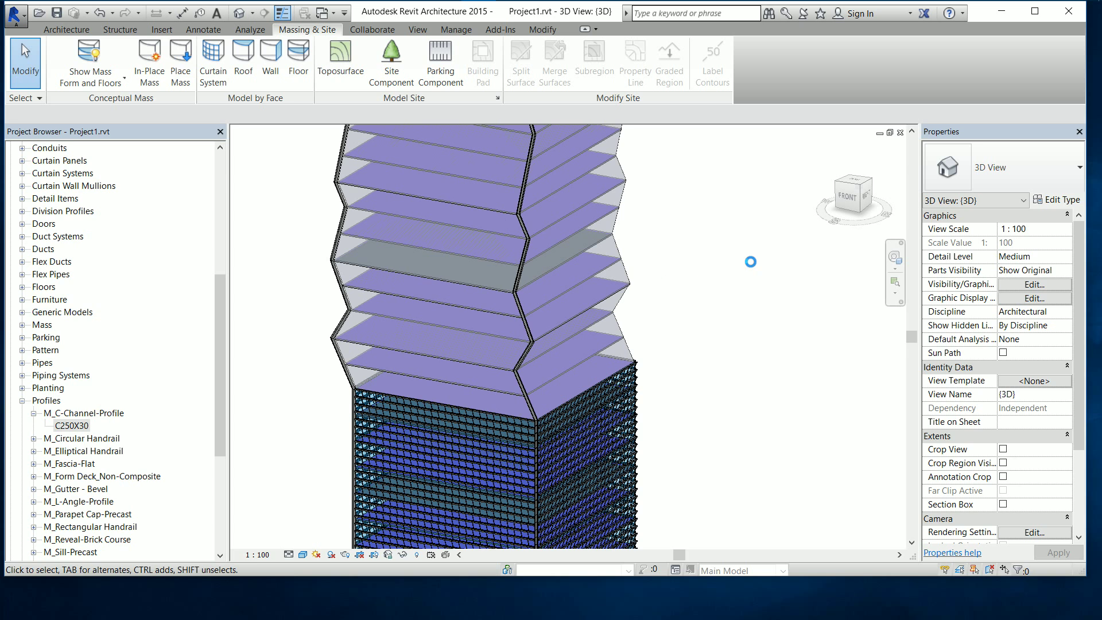
mouse_move(752, 264)
middle_down()
mouse_move(762, 285)
mouse_move(760, 438)
middle_up()
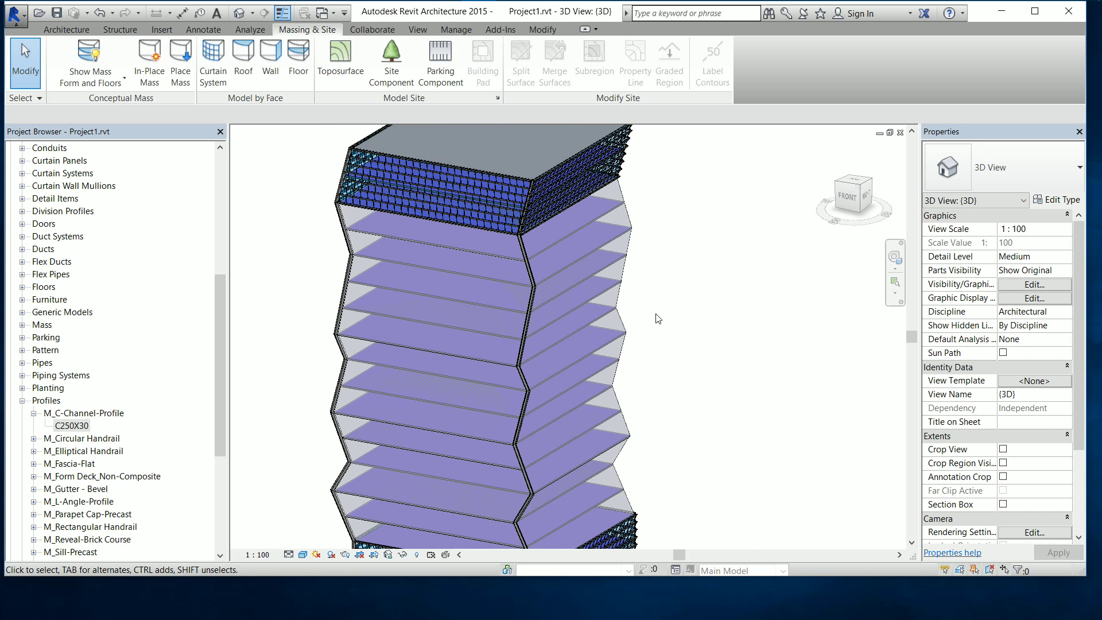
- Orbit and zoom onto the tower's top corner with Thin Lines on, then show the sweep sketch note
mouse_move(587, 244)
shift+middle_down()
mouse_move(542, 170)
mouse_move(557, 229)
shift+middle_up()
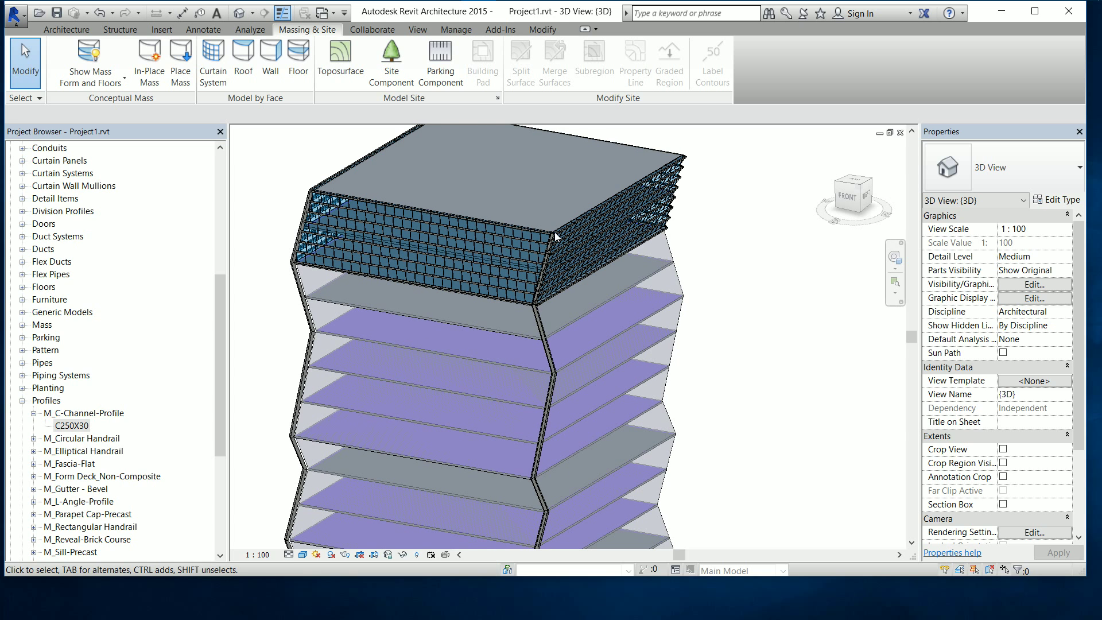
scroll(554, 232, up, 2)
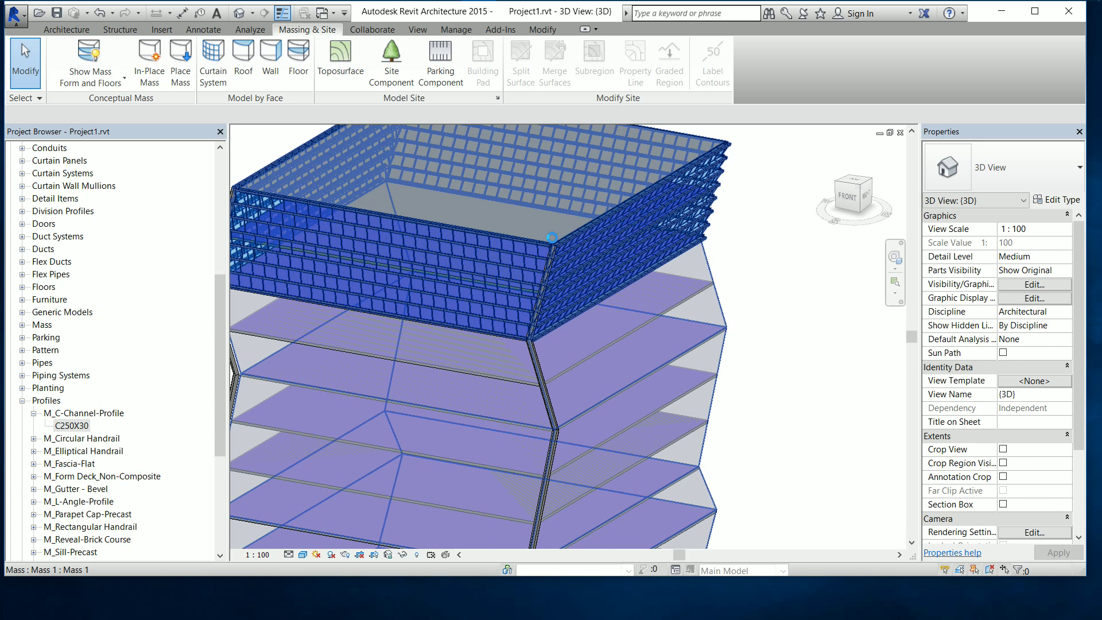
scroll(552, 237, up, 3)
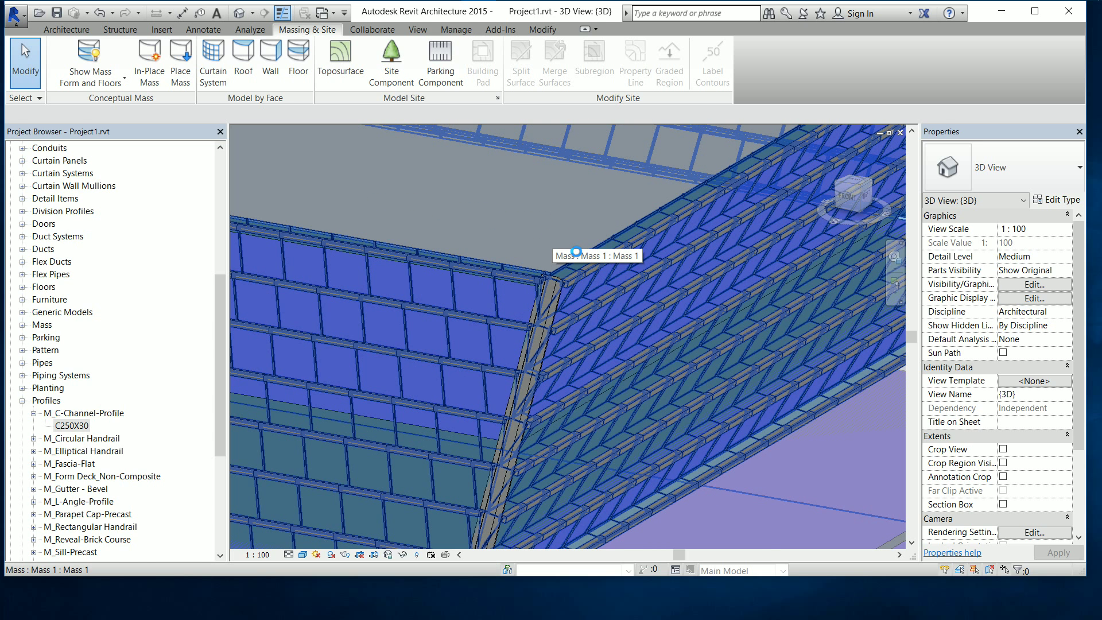
click(283, 13)
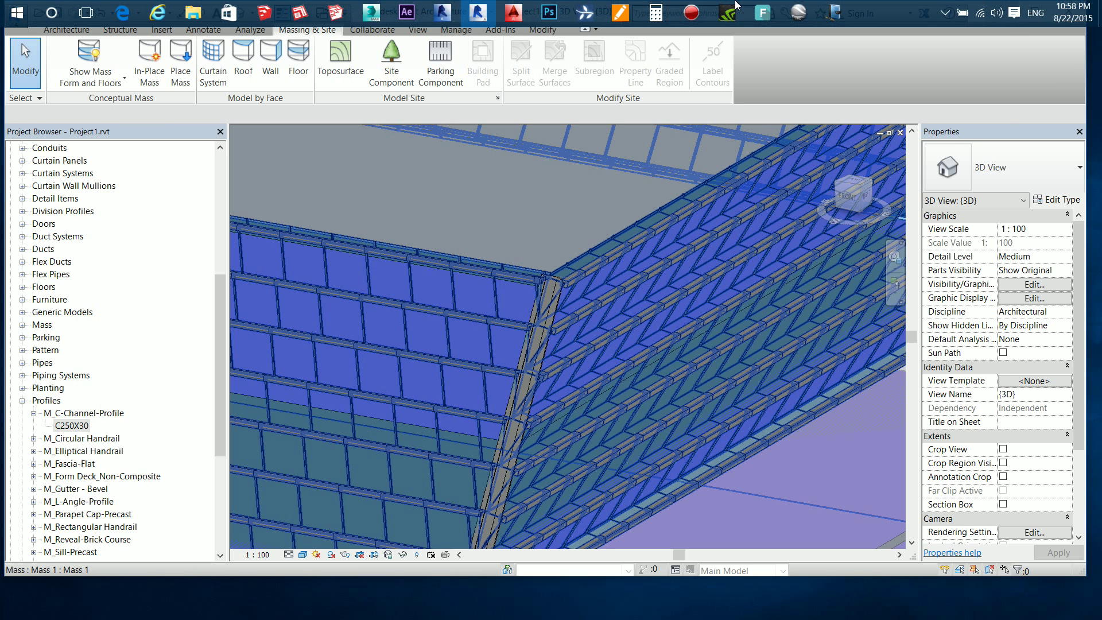
click(729, 11)
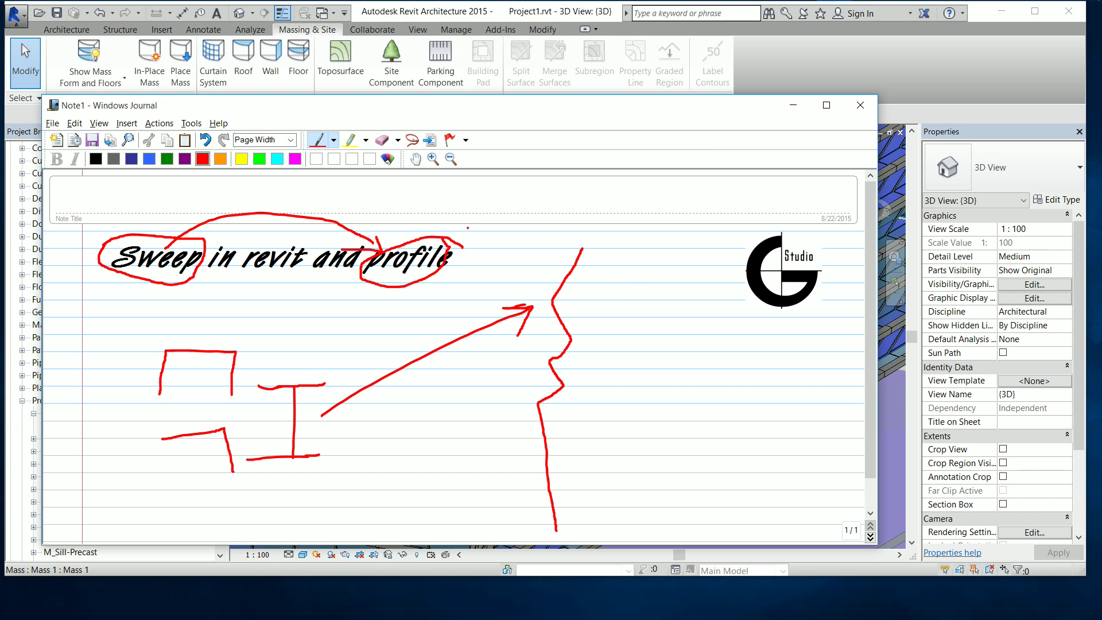